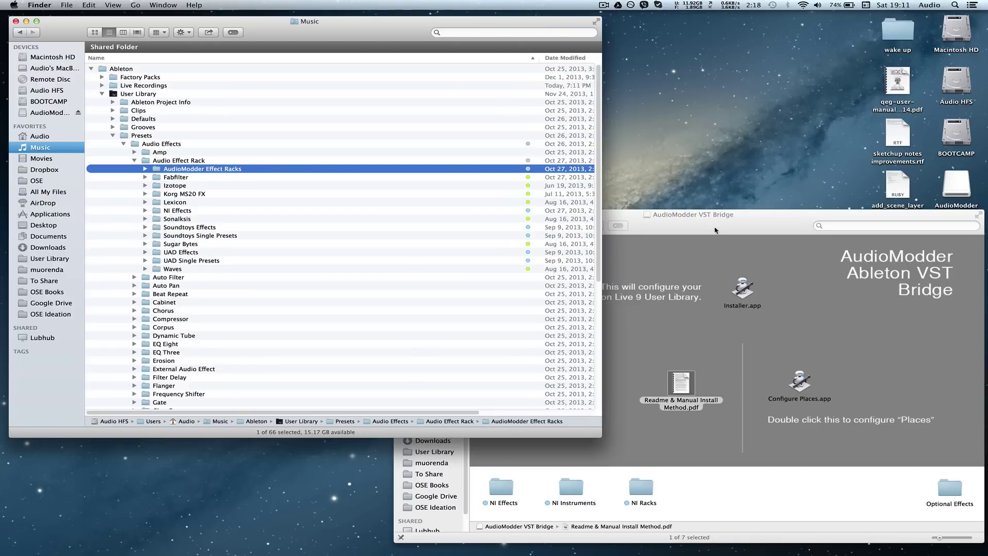
- Bring the AudioModder VST Bridge window forward, then deselect Installer.app so nothing is selected
left_click(630, 222)
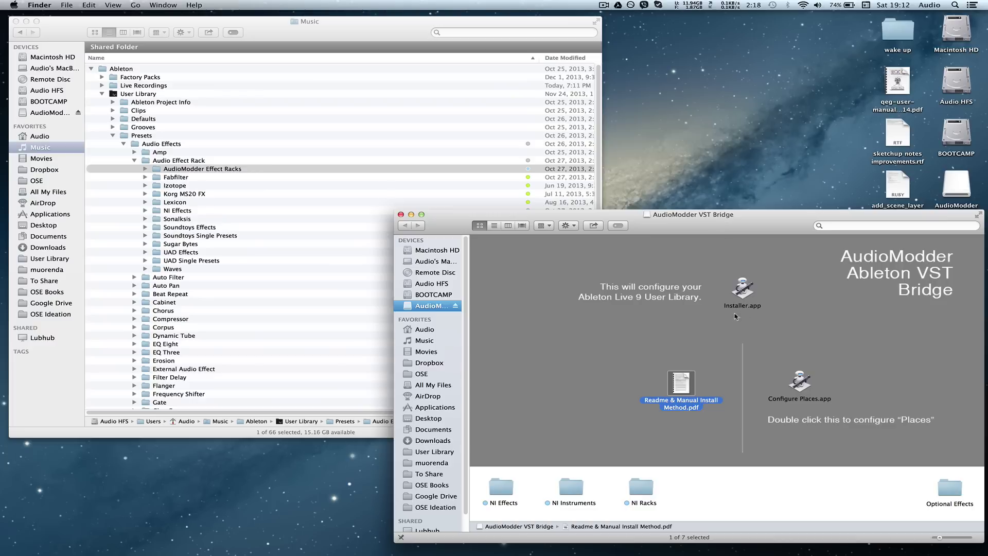
left_click_drag(782, 280, 743, 307)
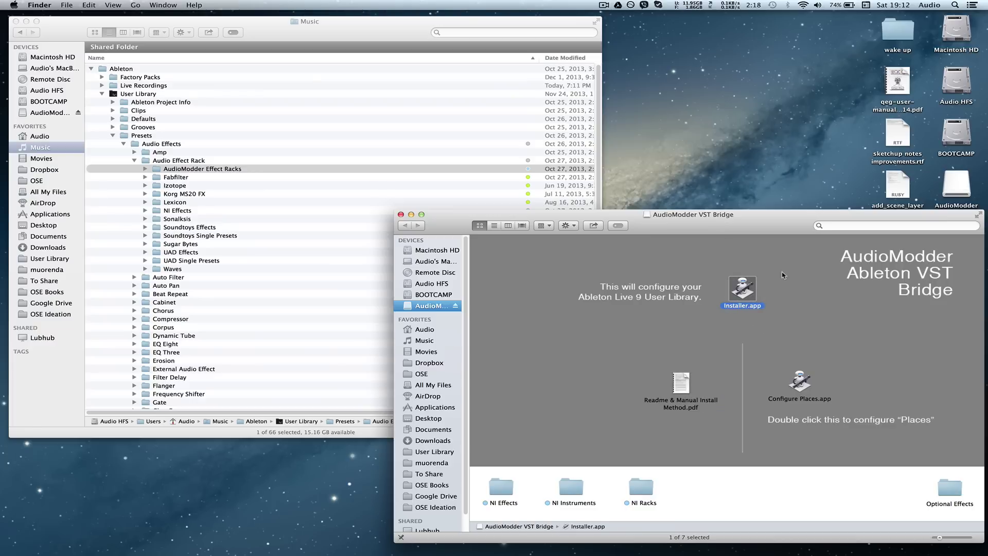
mouse_move(781, 275)
left_mouse_down()
mouse_move(708, 326)
mouse_move(780, 271)
left_mouse_up()
left_click(753, 373)
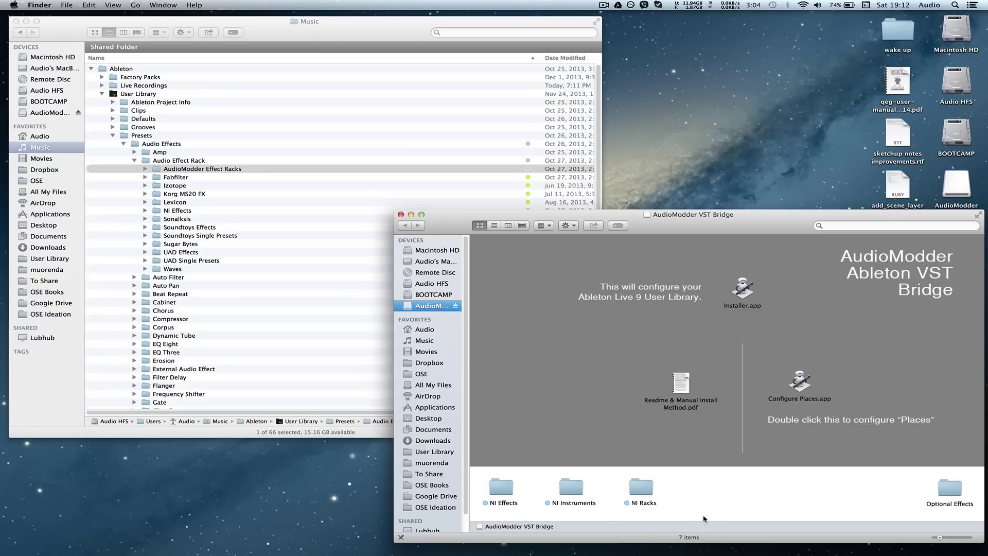
- Open a new Finder window and launch Ableton Live 9 Suite.app from Applications
mouse_move(329, 554)
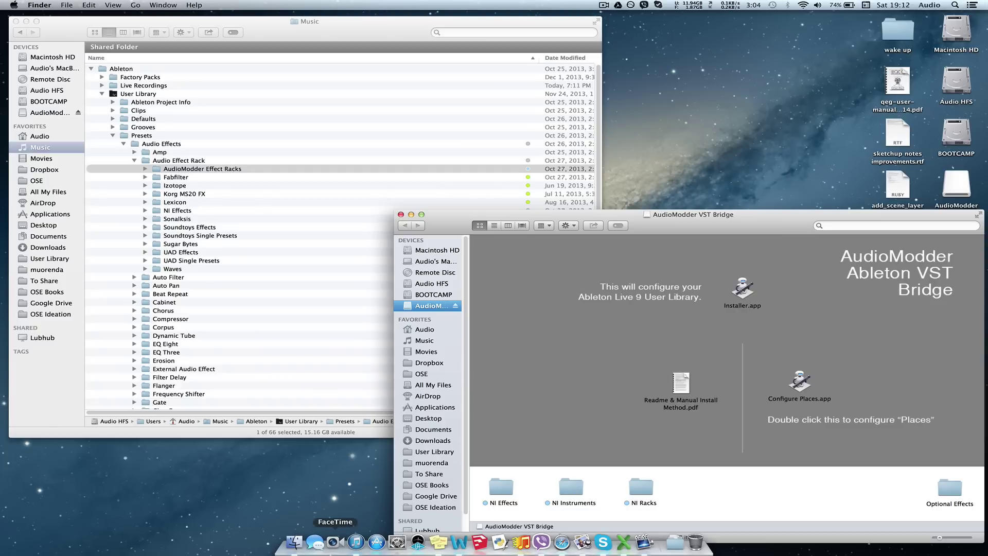
left_click(205, 434)
key("super+n")
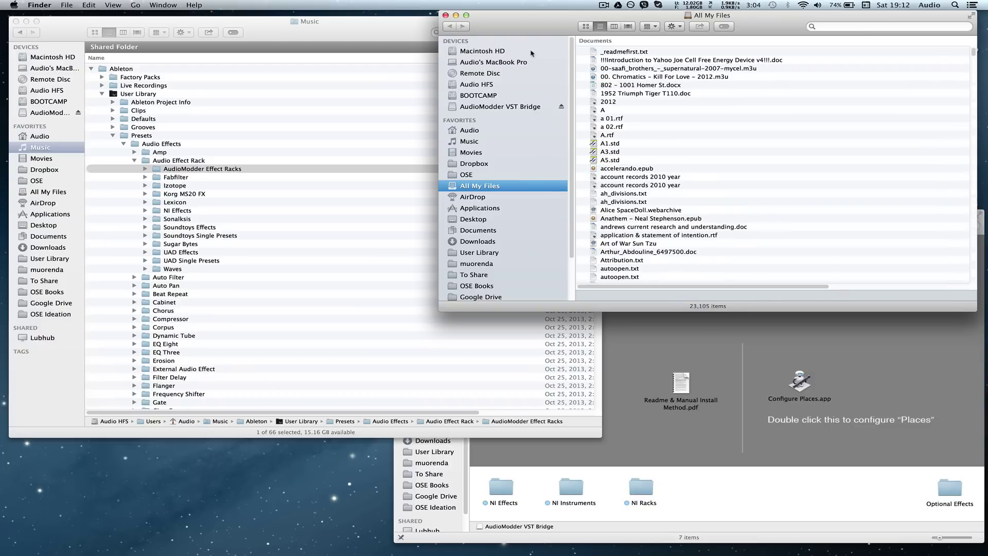
left_click_drag(540, 32, 258, 224)
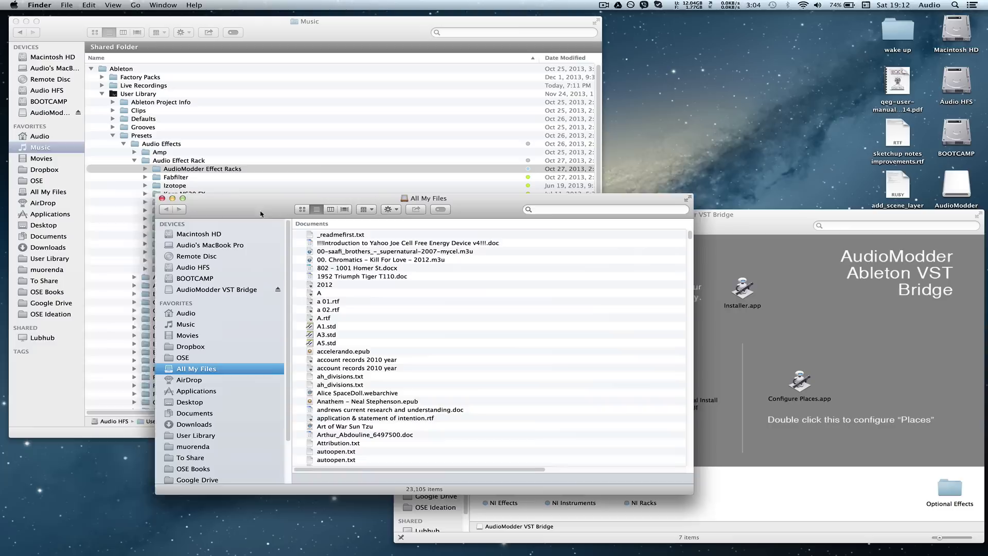
left_click_drag(269, 214, 161, 246)
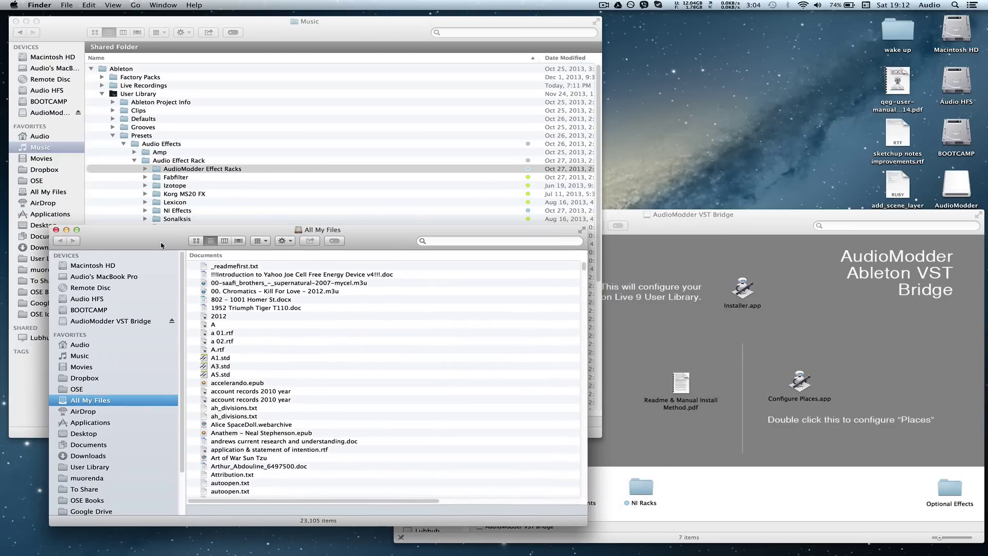
left_click(91, 422)
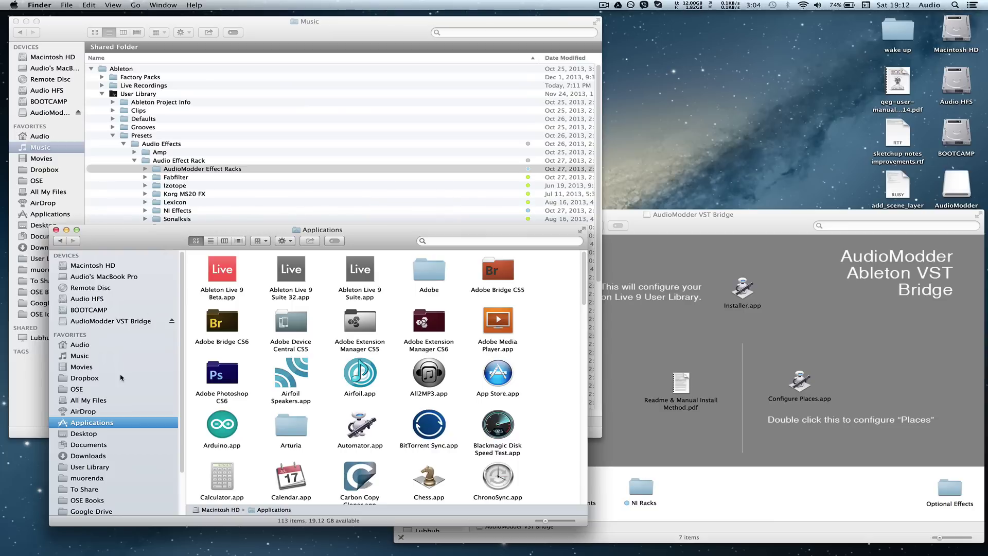
left_click(360, 273)
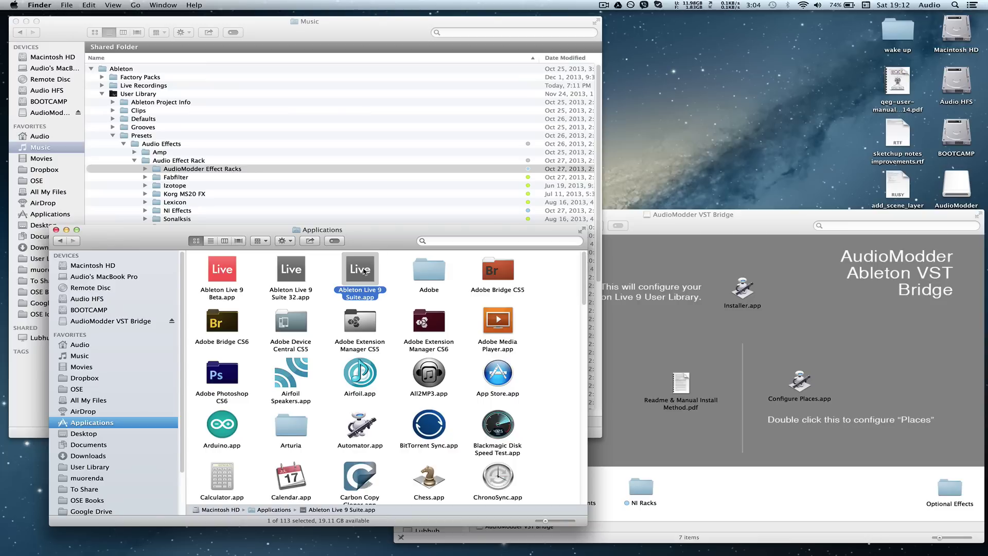
double_click(365, 272)
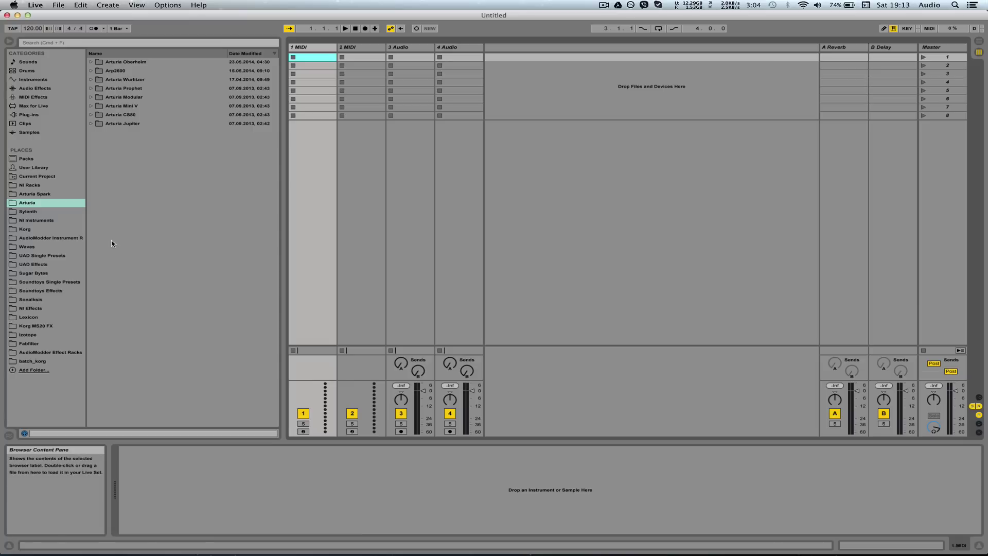
- Widen Live's Places column and close Finder's Applications window
left_click_drag(86, 224, 98, 224)
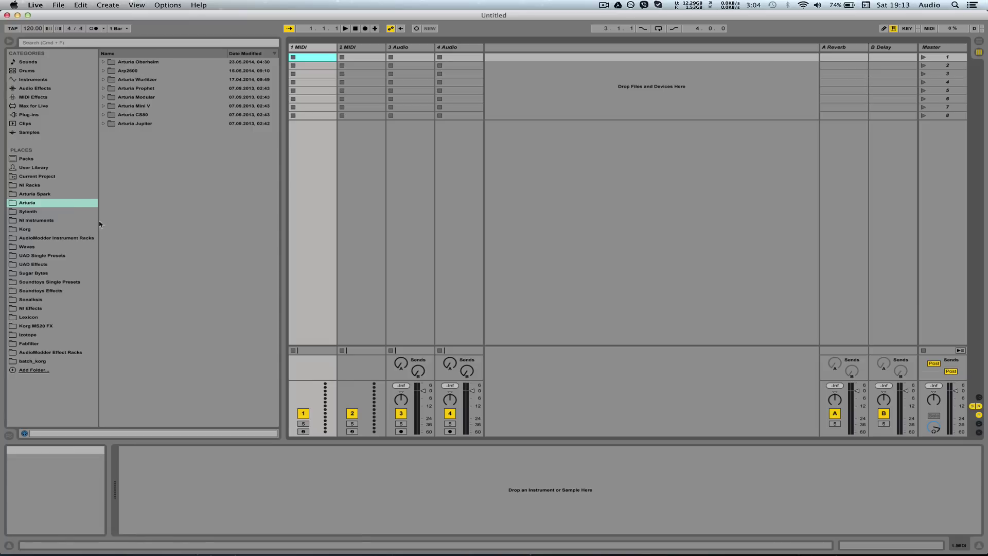
key("super+Tab")
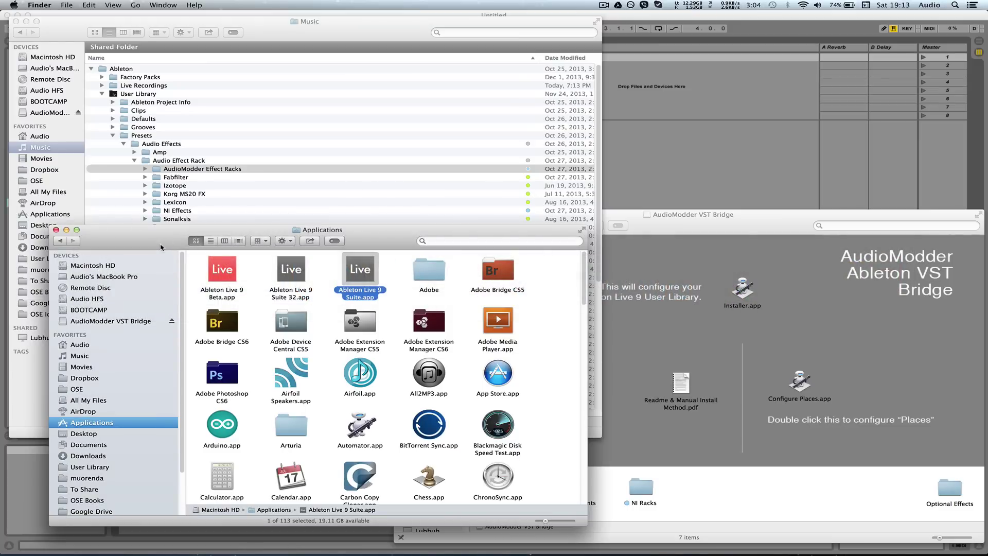
key("super+w")
left_click(651, 17)
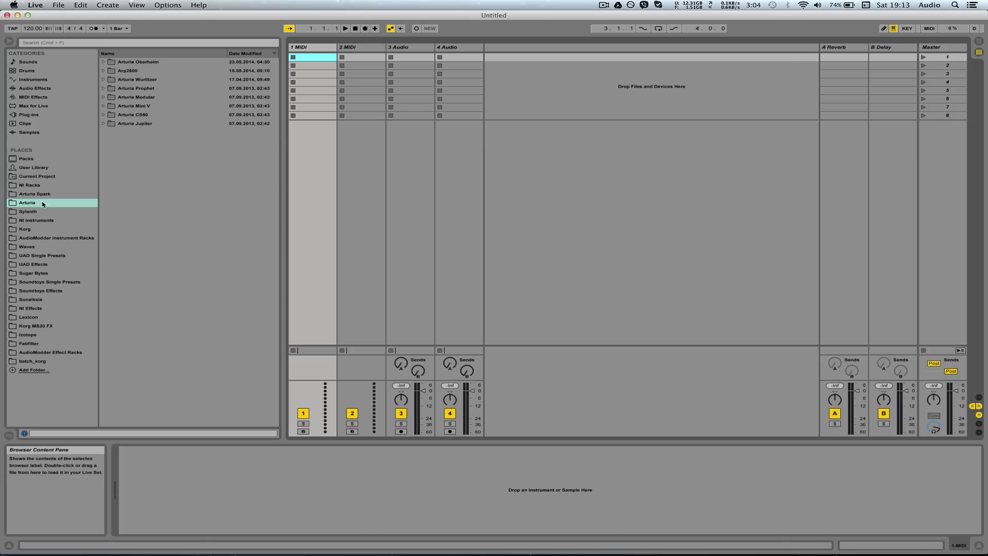
- Remove NI Racks, NI Instruments and NI Effects from Live's Places sidebar
left_click(30, 187)
right_click(31, 189)
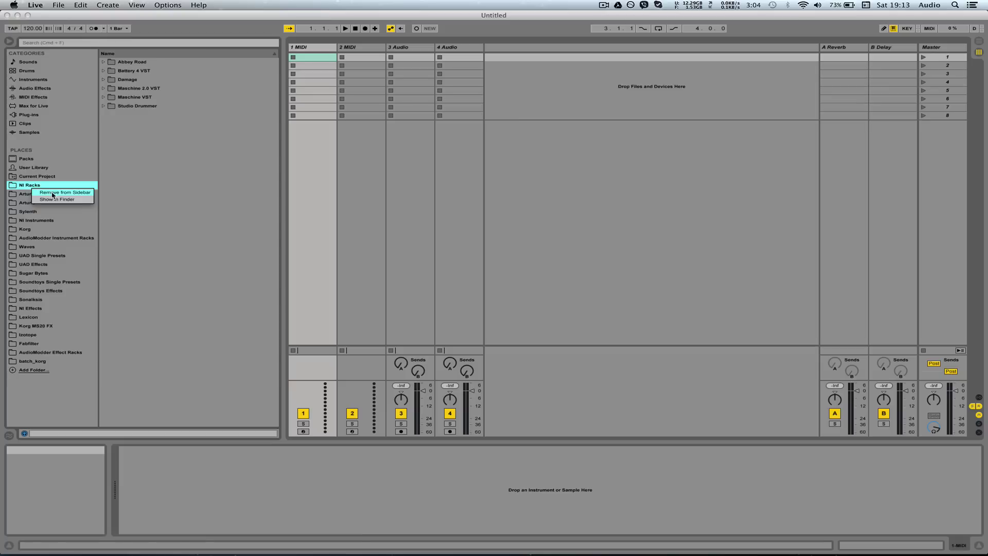
left_click(52, 193)
left_click(44, 212)
right_click(42, 212)
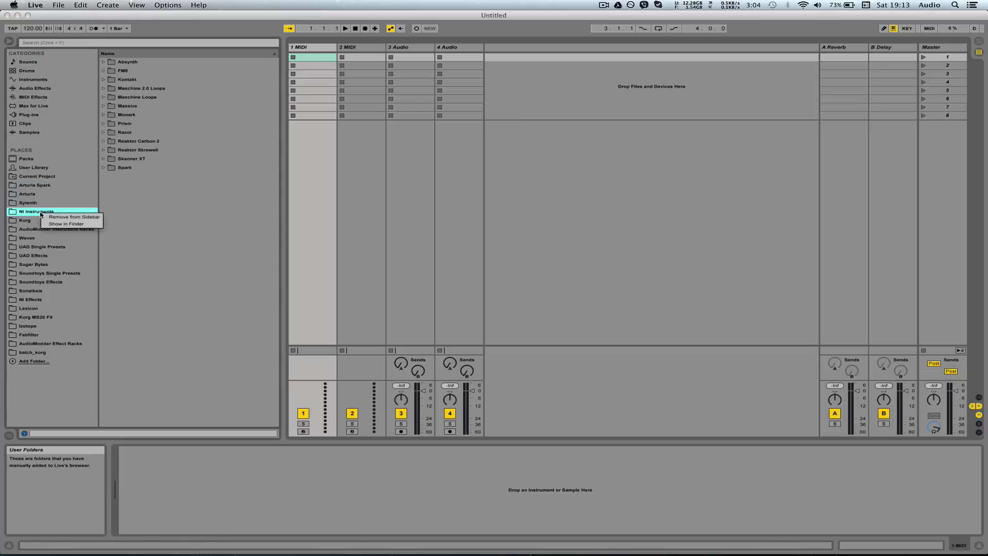
left_click(56, 220)
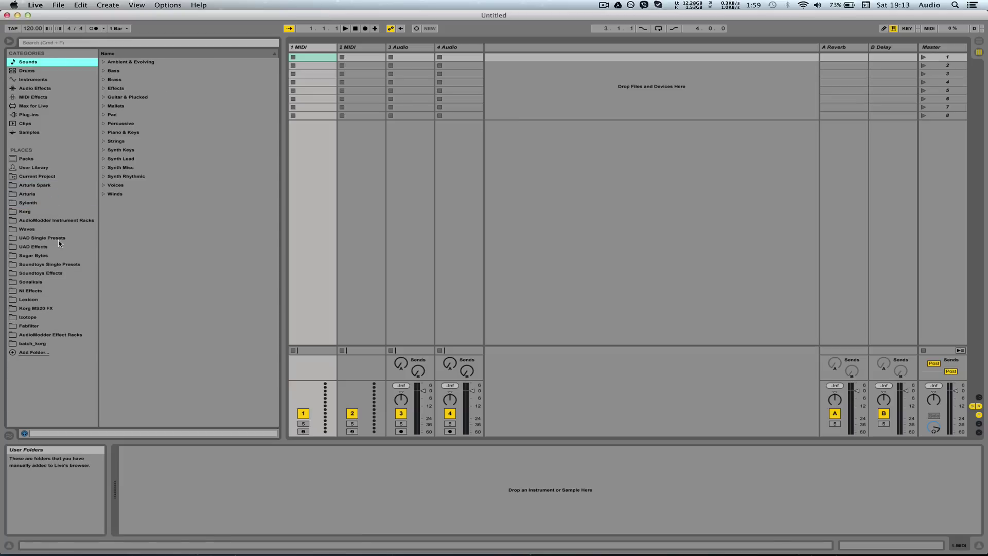
left_click(31, 291)
right_click(32, 294)
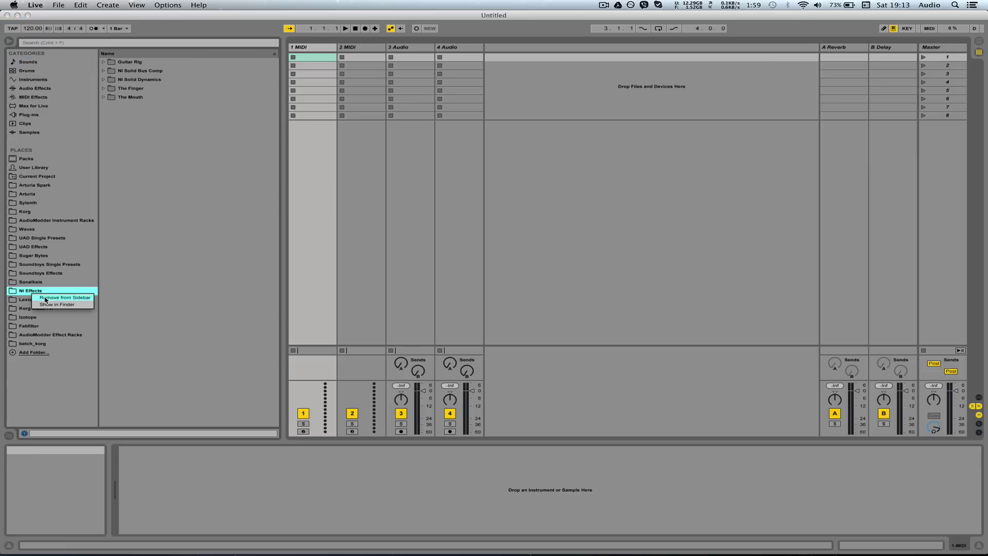
left_click(53, 299)
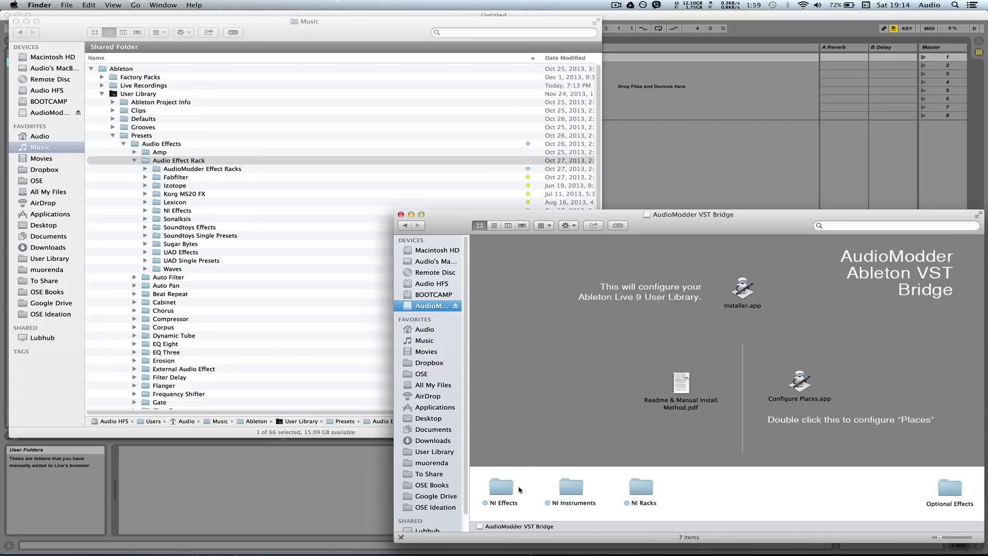
- Navigate Finder to the Music folder's User Library and enlarge the window to show modification dates
left_click(501, 492)
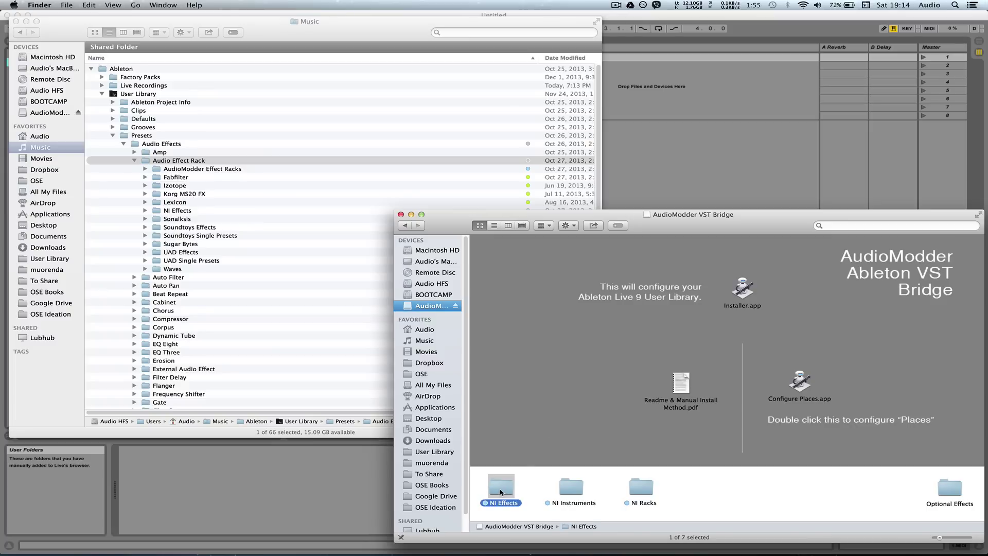
right_click(501, 492)
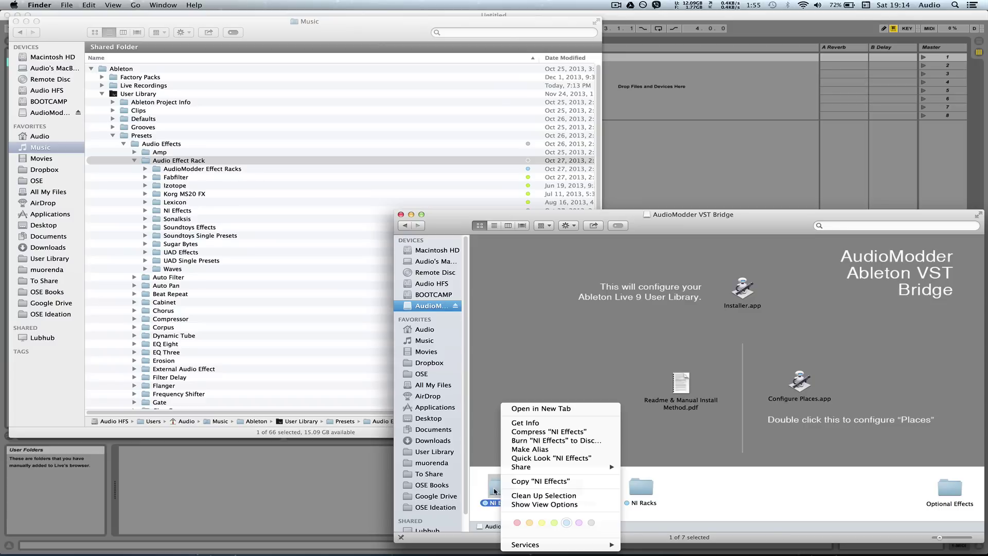
left_click(495, 491)
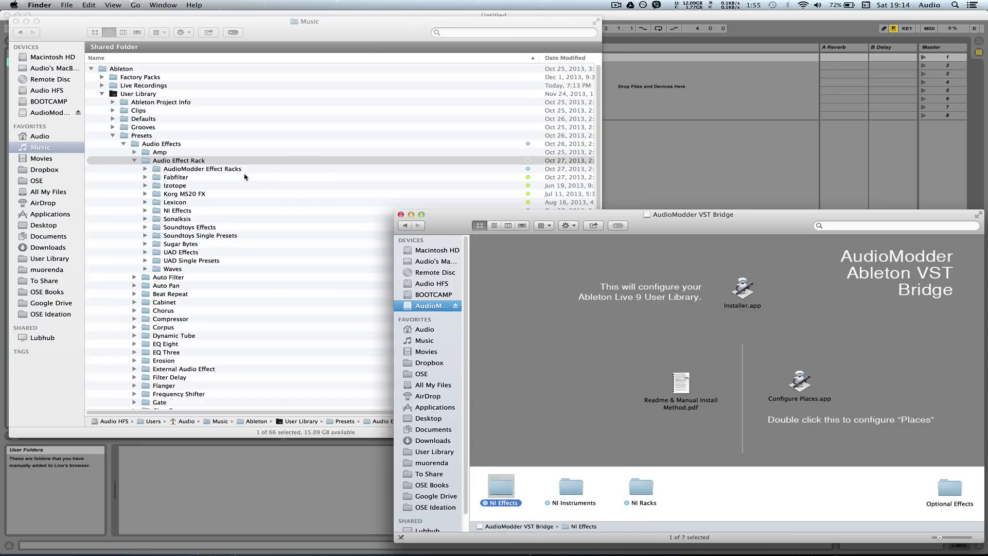
left_click(78, 34)
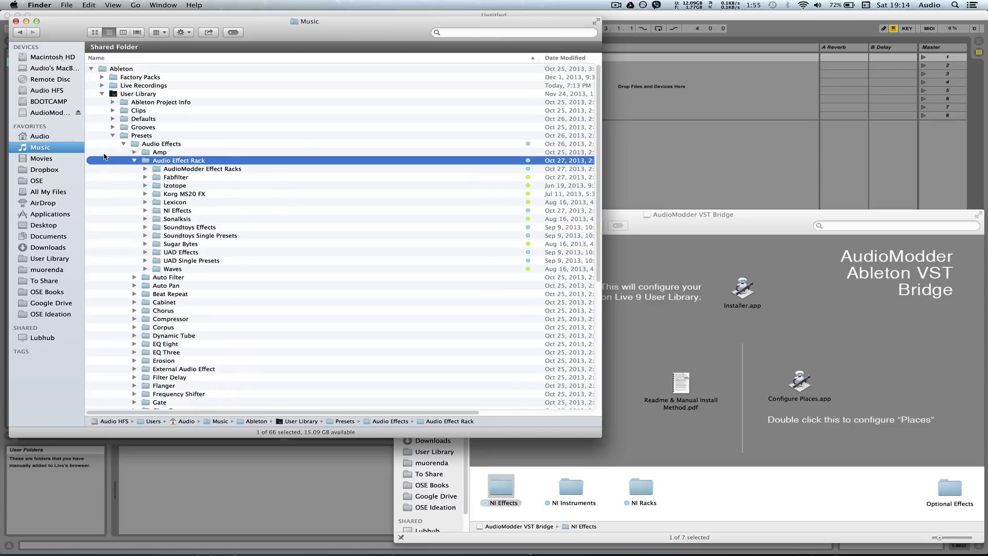
key("super+shift+h")
left_click(101, 70)
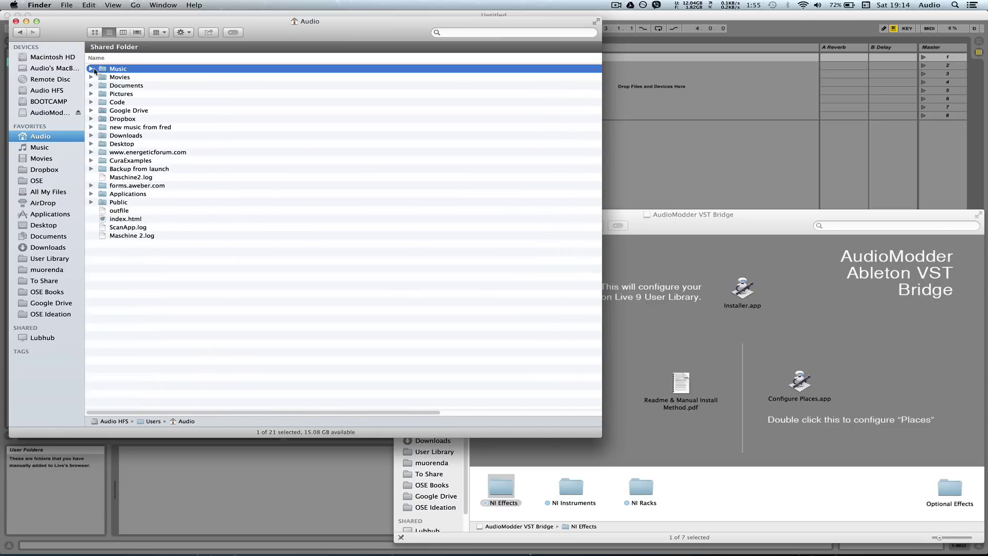
left_click(91, 69)
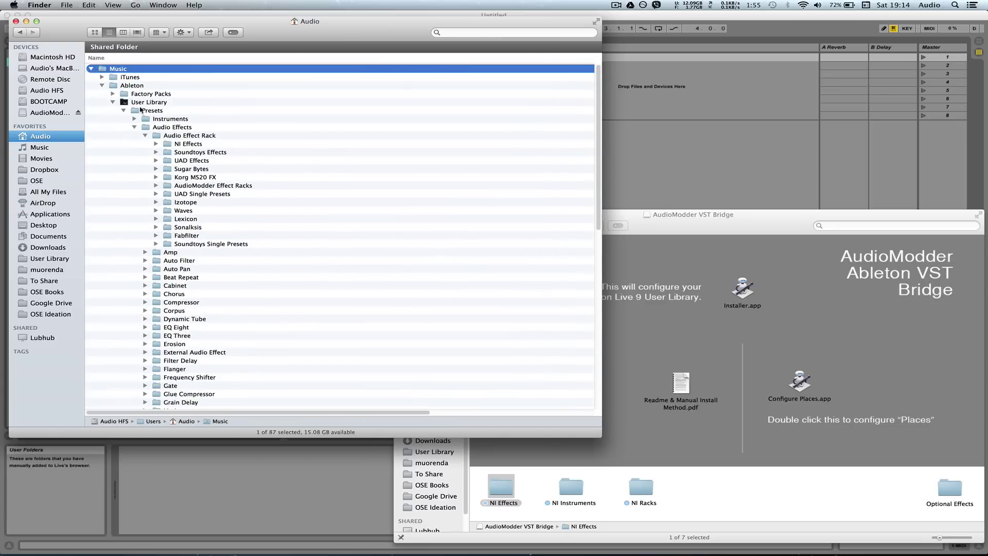
left_click(137, 103)
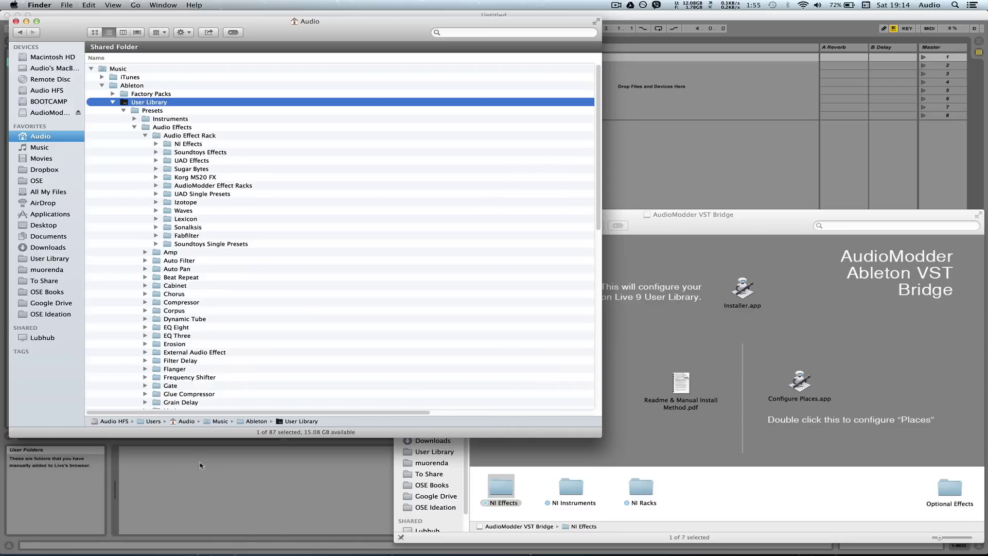
left_click_drag(175, 440, 175, 518)
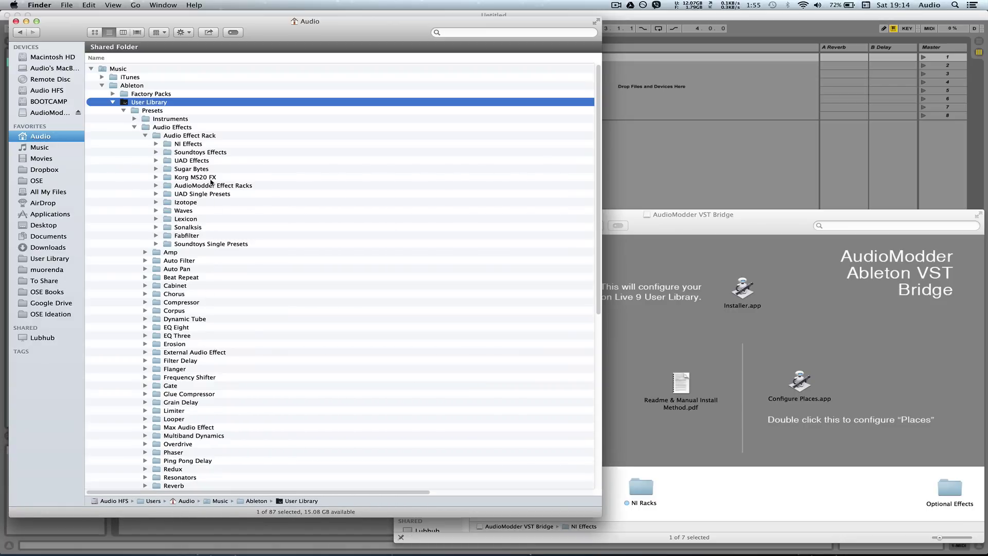
left_click(194, 177)
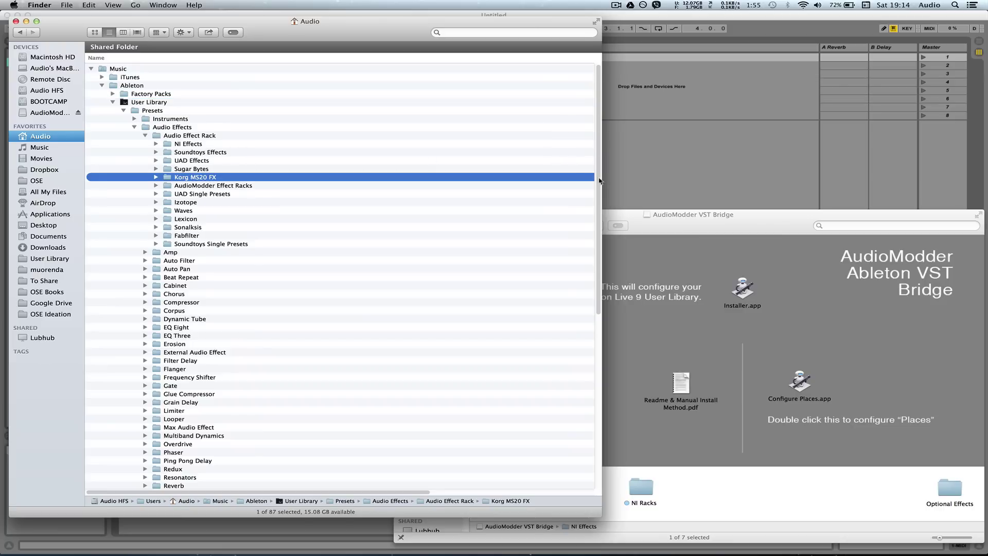
left_click_drag(602, 178, 701, 178)
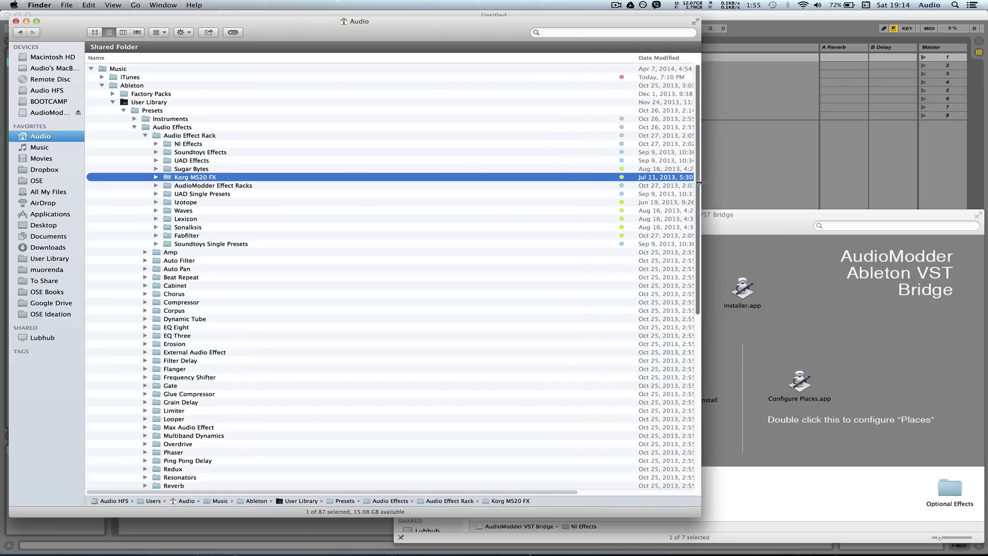
- Delete the old NI Effects folder from the User Library's Audio Effect Rack presets
double_click(184, 136)
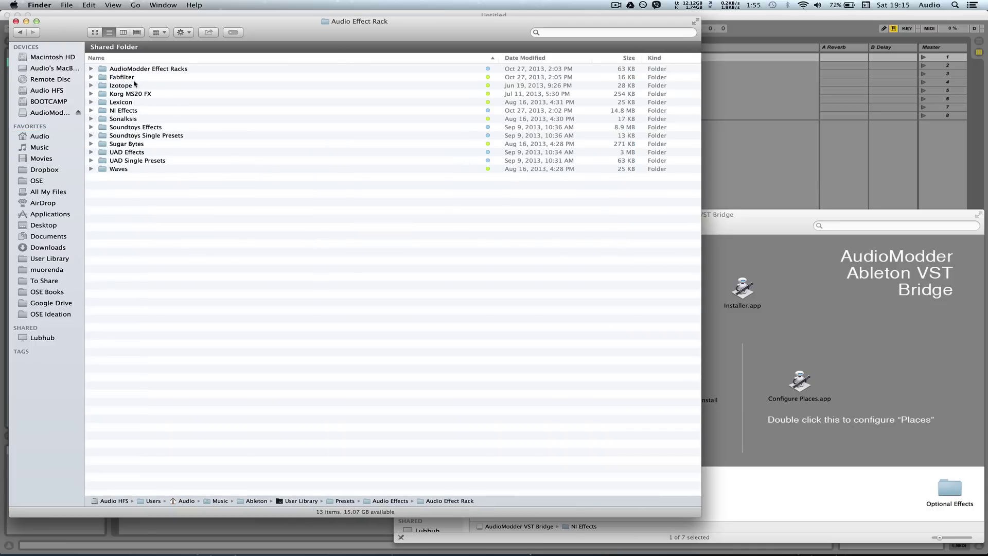
left_click(120, 111)
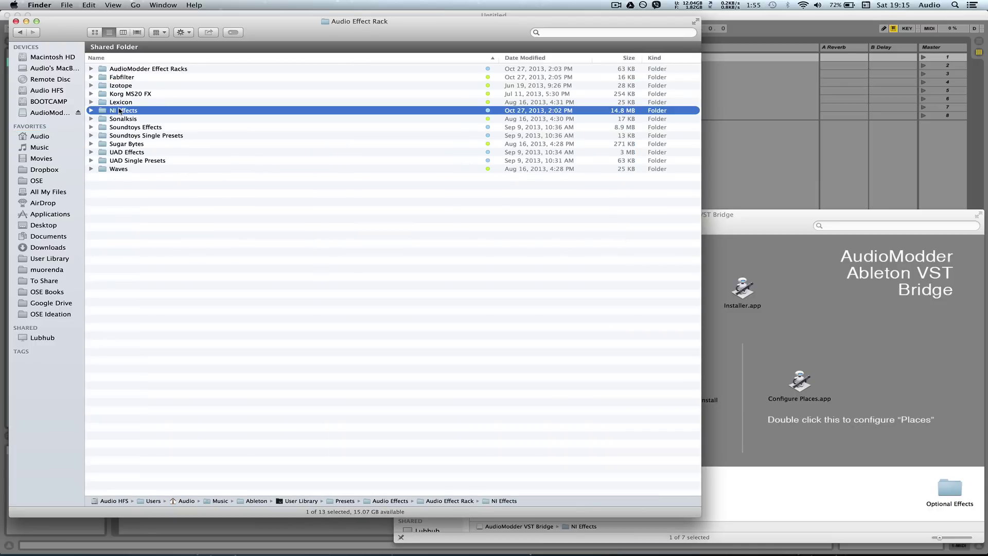
key("super+BackSpace")
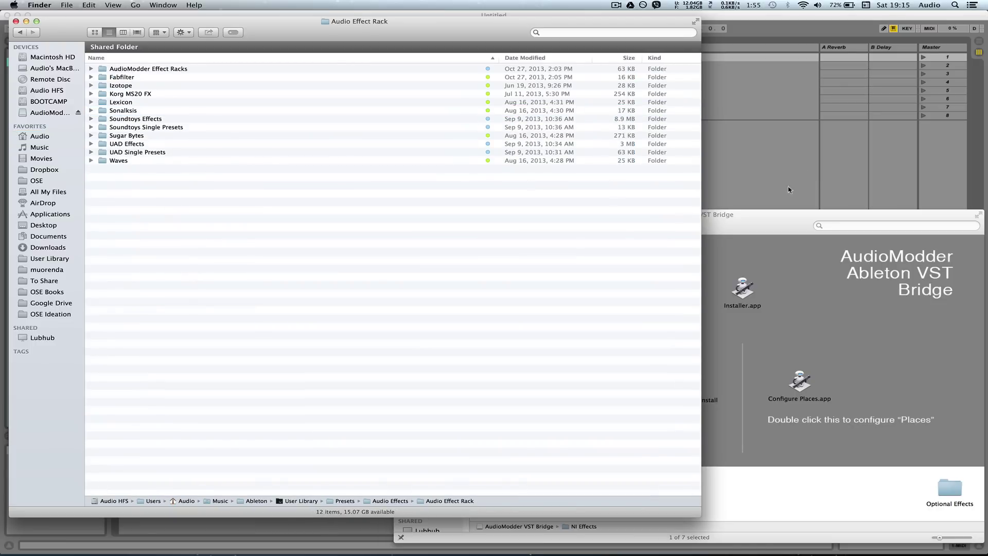
key("super+bracketleft")
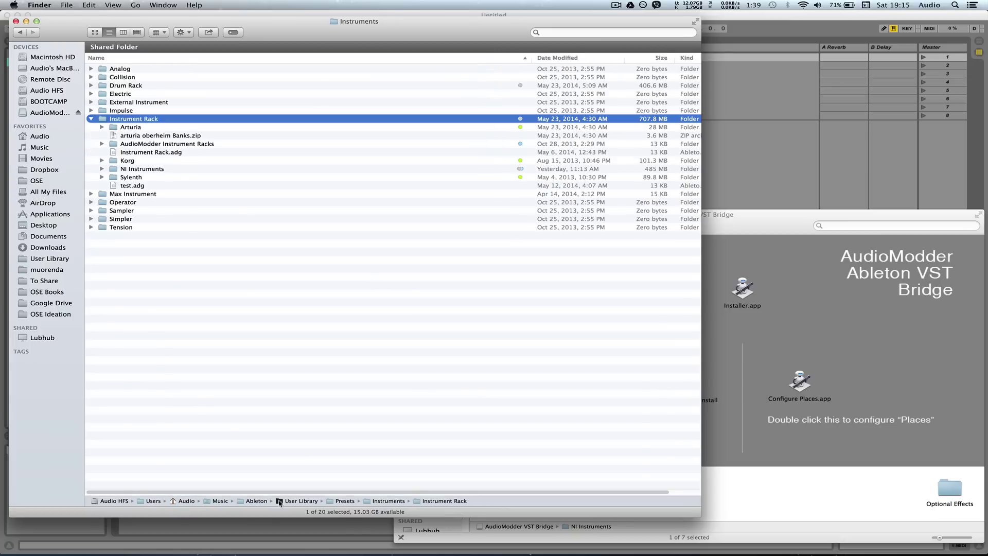
scroll(185, 194, "up", 5)
scroll(185, 195, "up", 3)
- Move the old NI Instruments folder in Presets > Instruments > Instrument Rack to the Trash
left_click(556, 527)
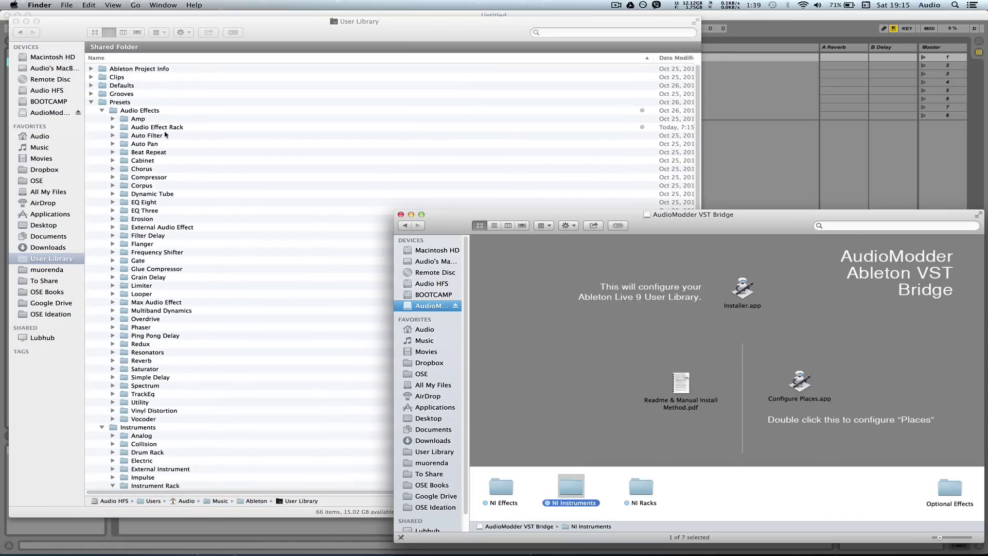
left_click(104, 105)
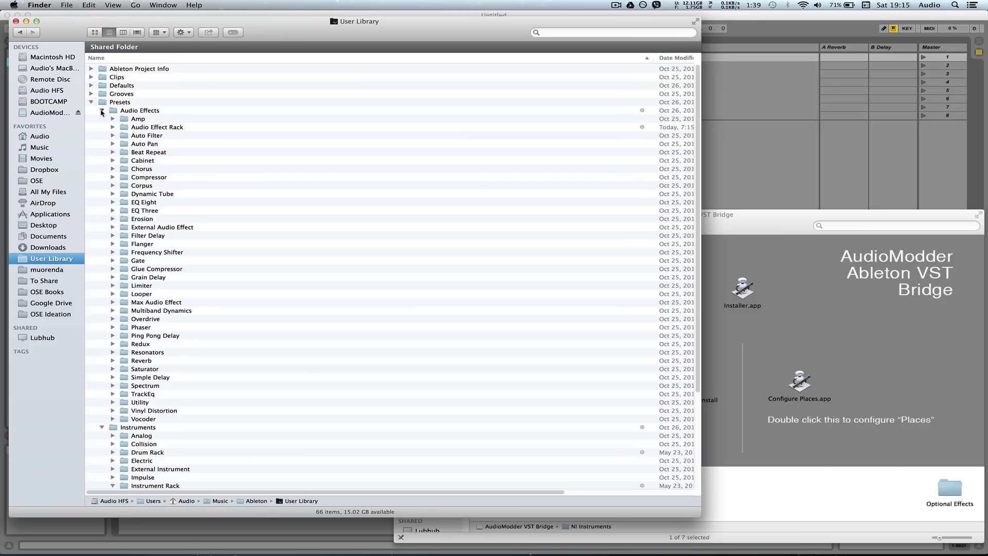
left_click(102, 111)
left_click(123, 121)
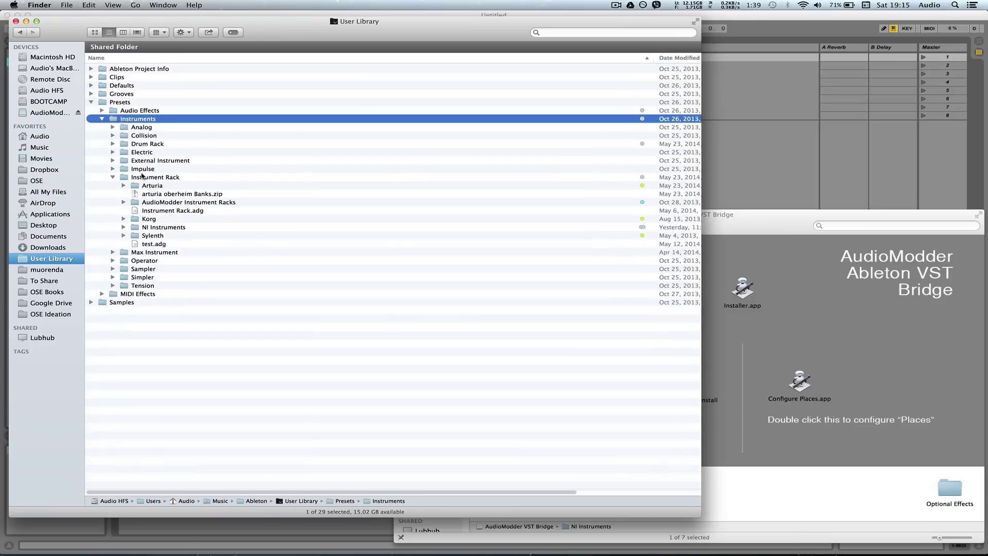
left_click(133, 178)
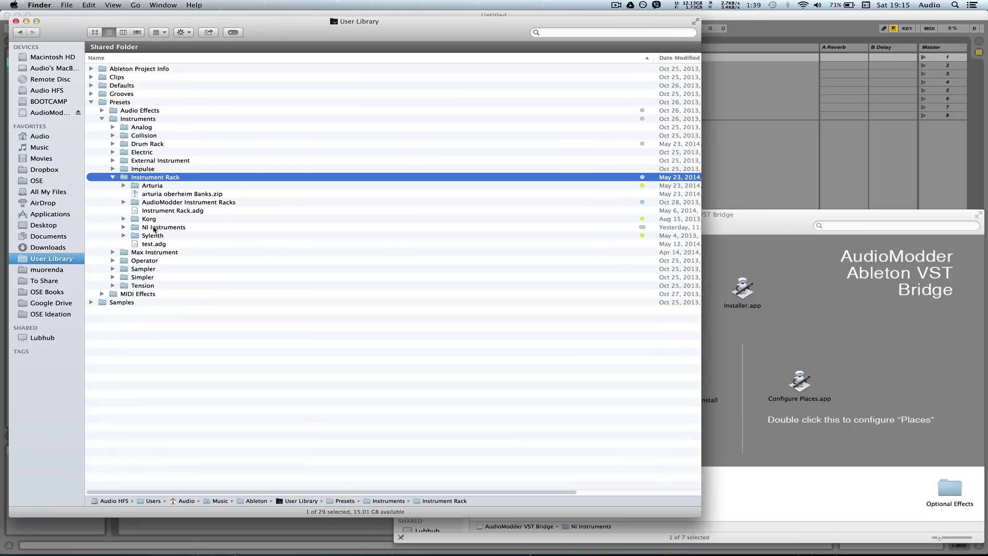
double_click(143, 180)
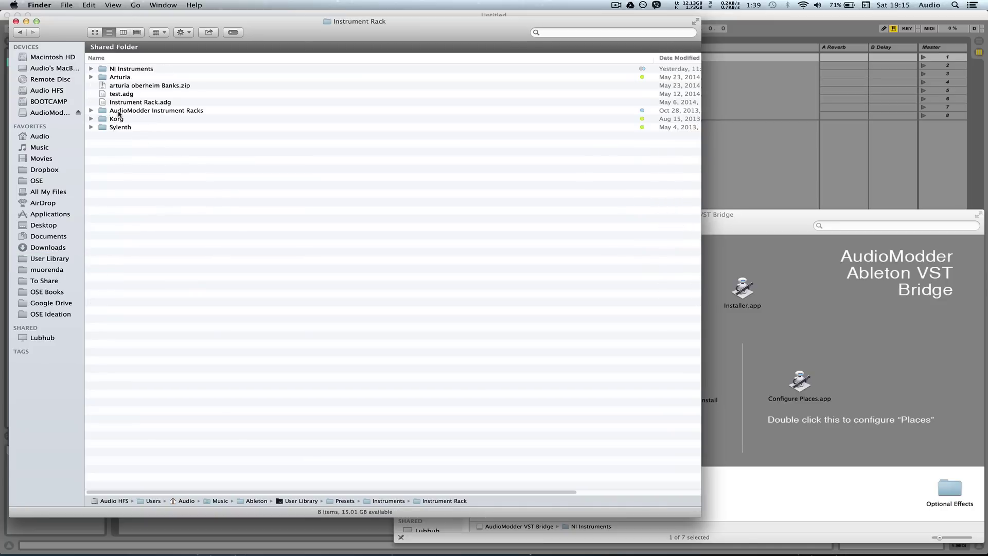
left_click(118, 69)
key("super+BackSpace")
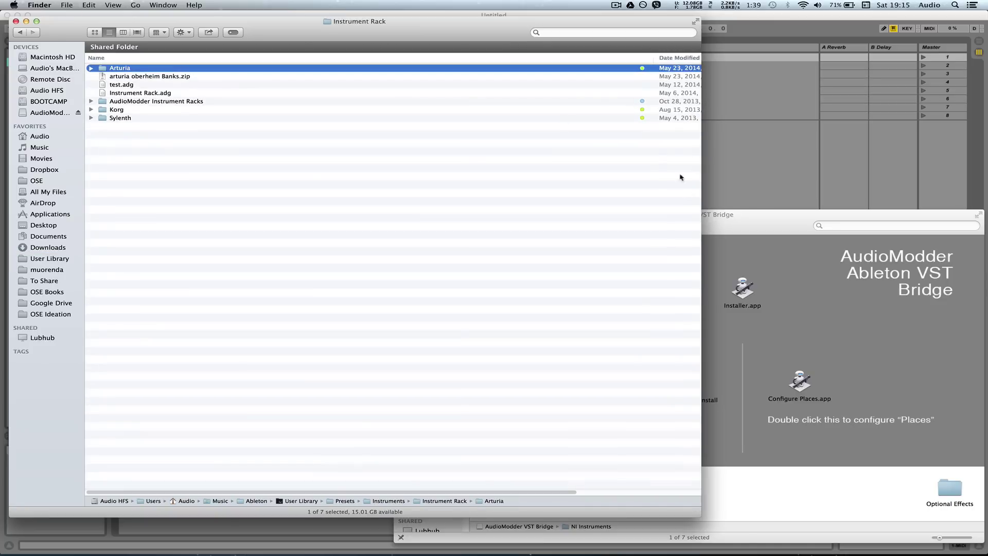
- Copy NI Instruments from the AudioModder VST Bridge into the Instrument Rack folder
left_click(755, 232)
key("super+c")
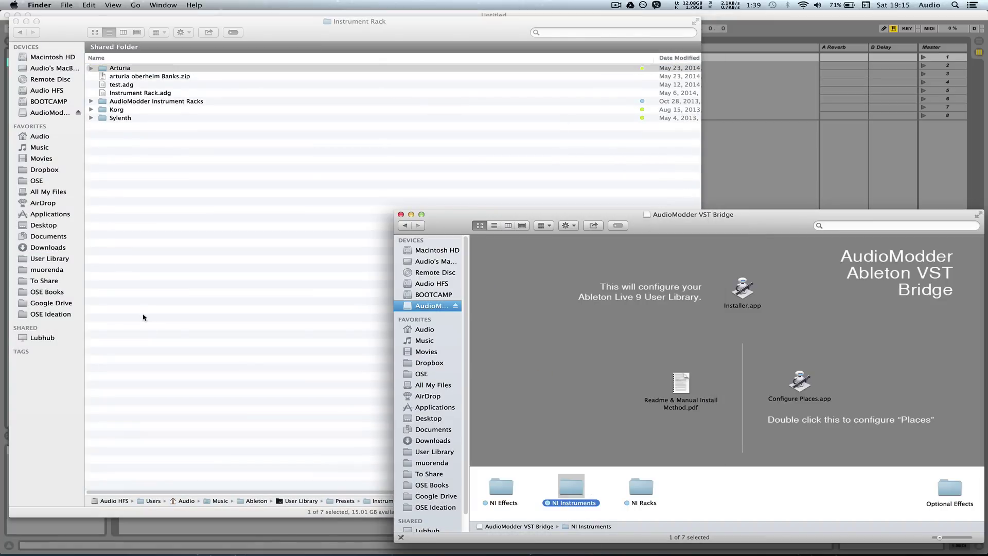
left_click(172, 189)
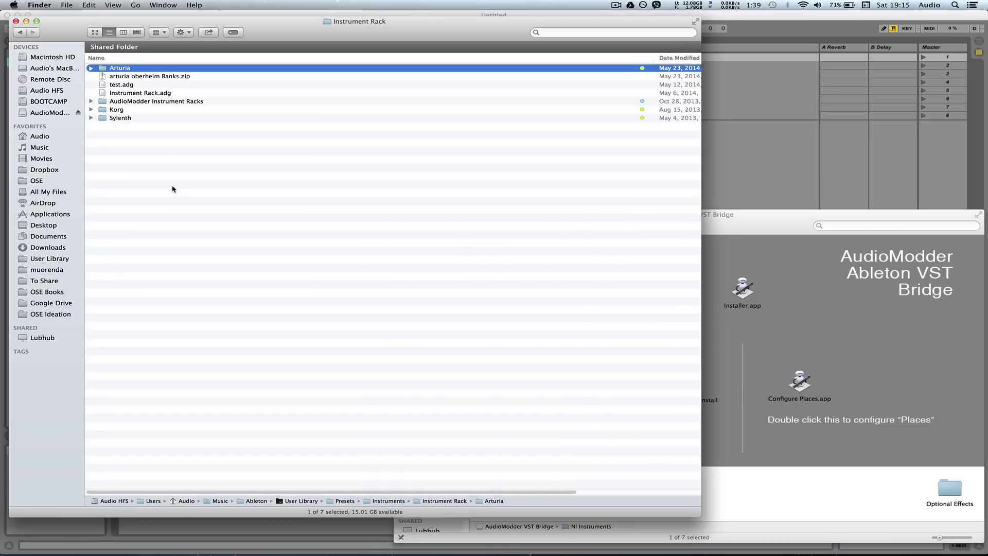
key("super+v")
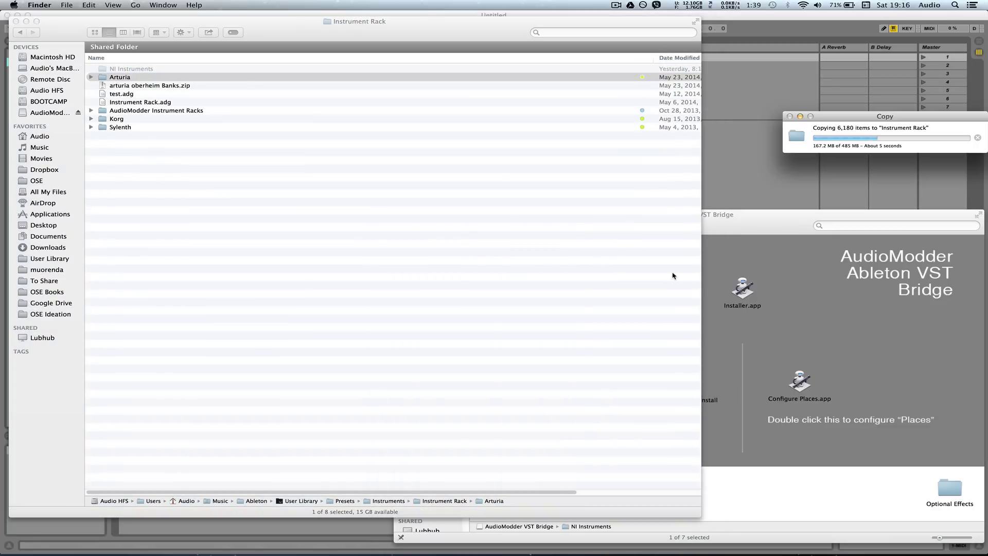
- Open the AudioModder VST Bridge's NI Racks folder, listing Abbey Road to Studio Drummer
left_click(751, 234)
double_click(641, 488)
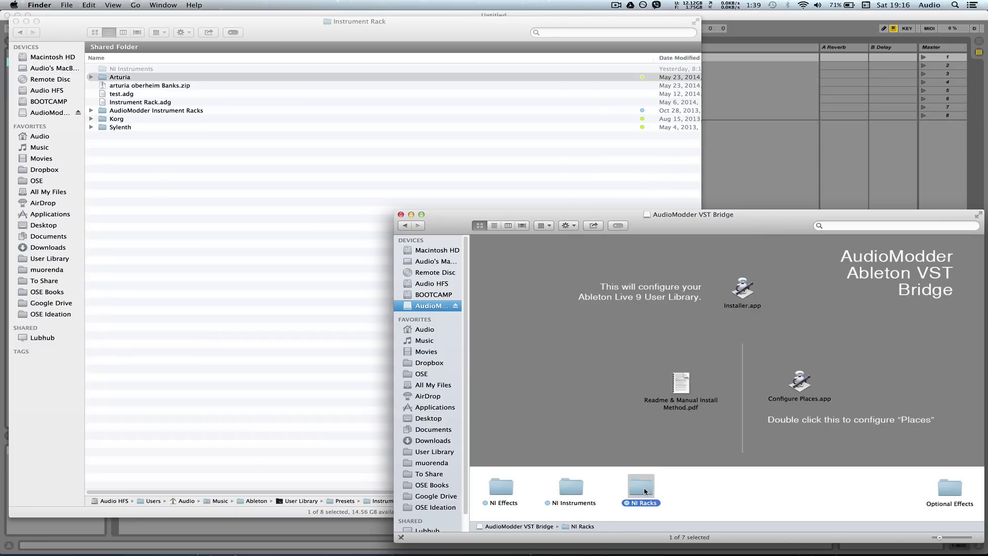
double_click(516, 527)
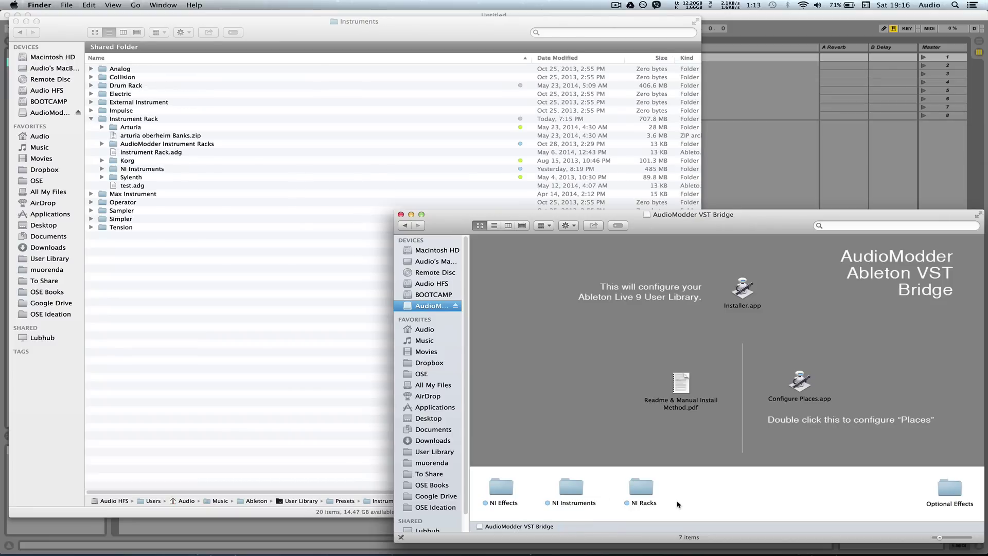
left_click(641, 489)
double_click(642, 489)
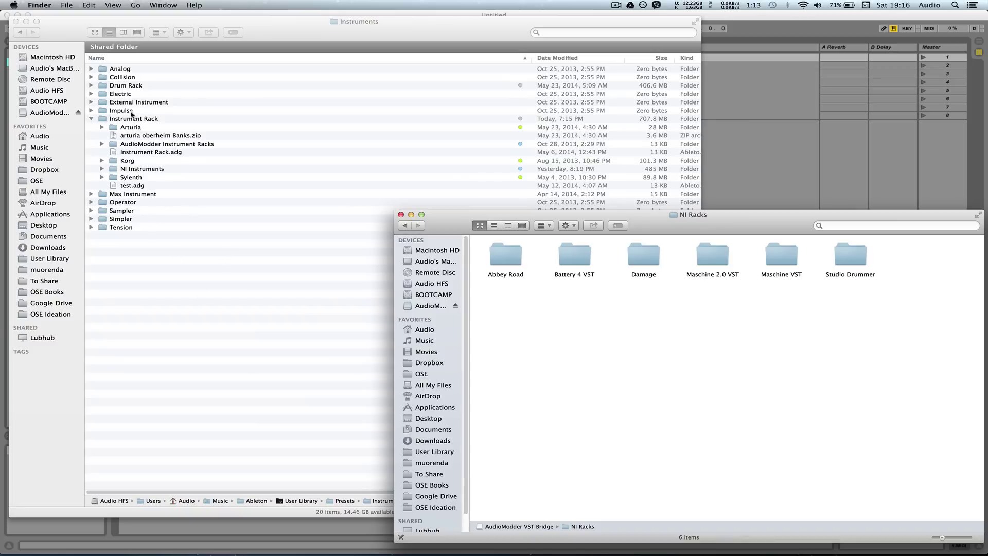
- Move the old NI Racks folder inside Drum Rack presets to the Trash
double_click(124, 85)
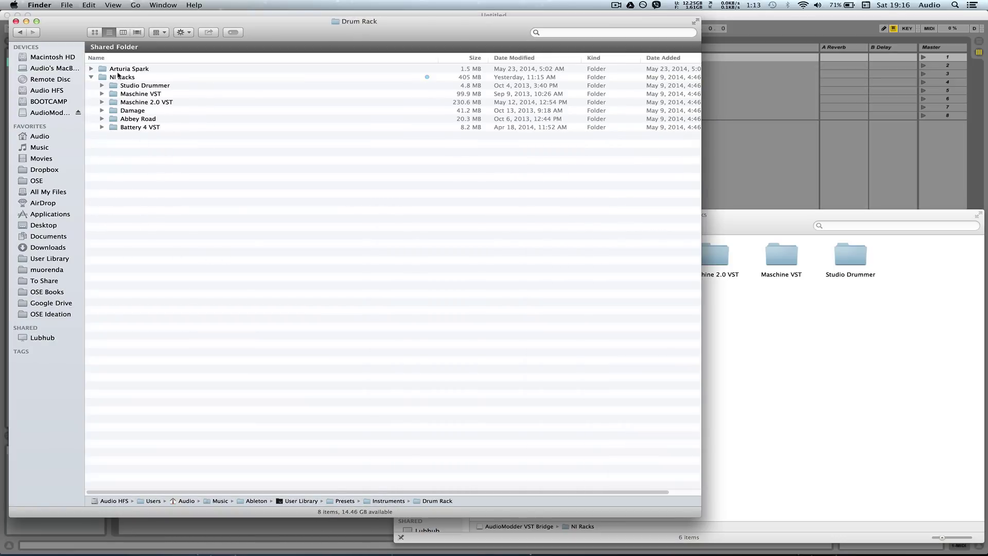
left_click(91, 77)
left_click(102, 78)
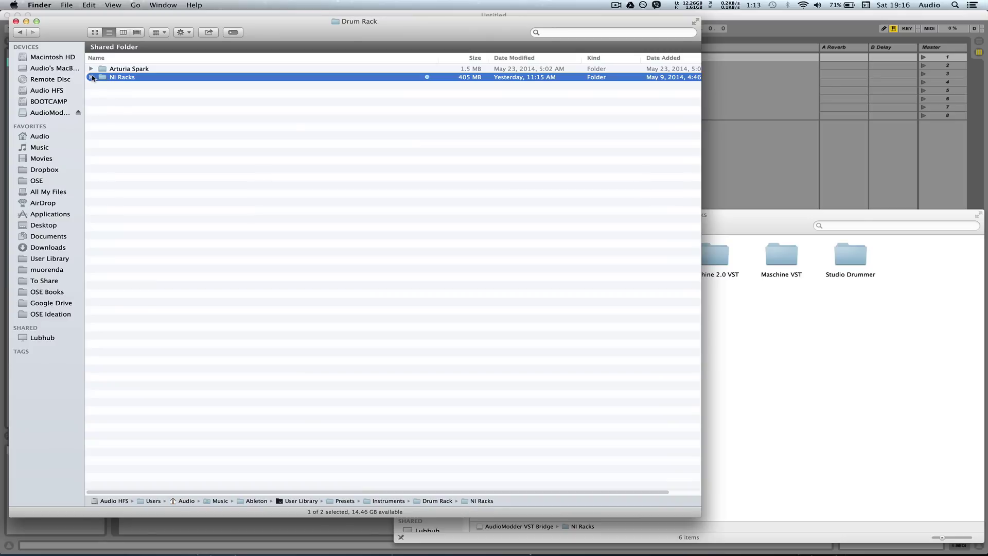
left_click(91, 77)
key("super+BackSpace")
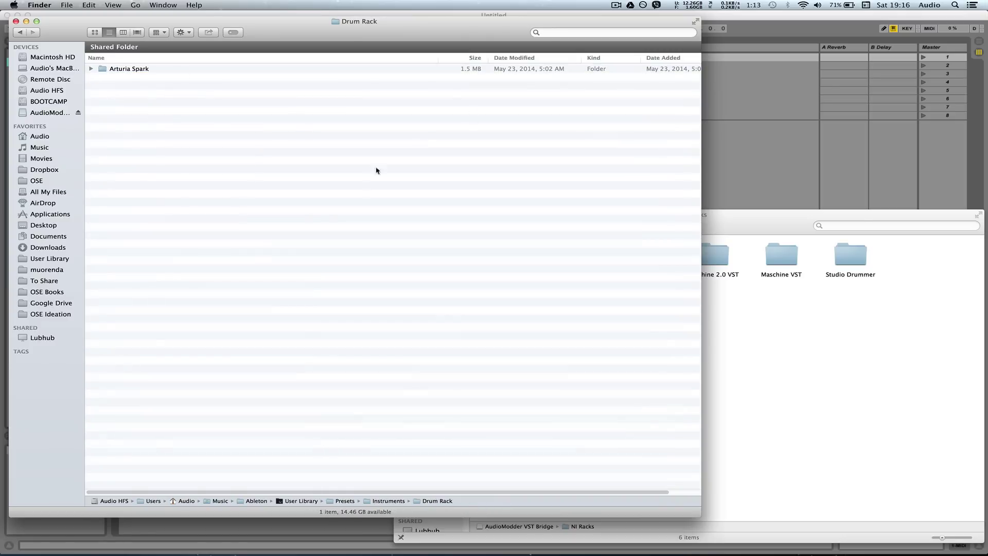
- Copy NI Racks from the AudioModder VST Bridge into Drum Rack, bringing it to 273.4 MB
left_click(785, 209)
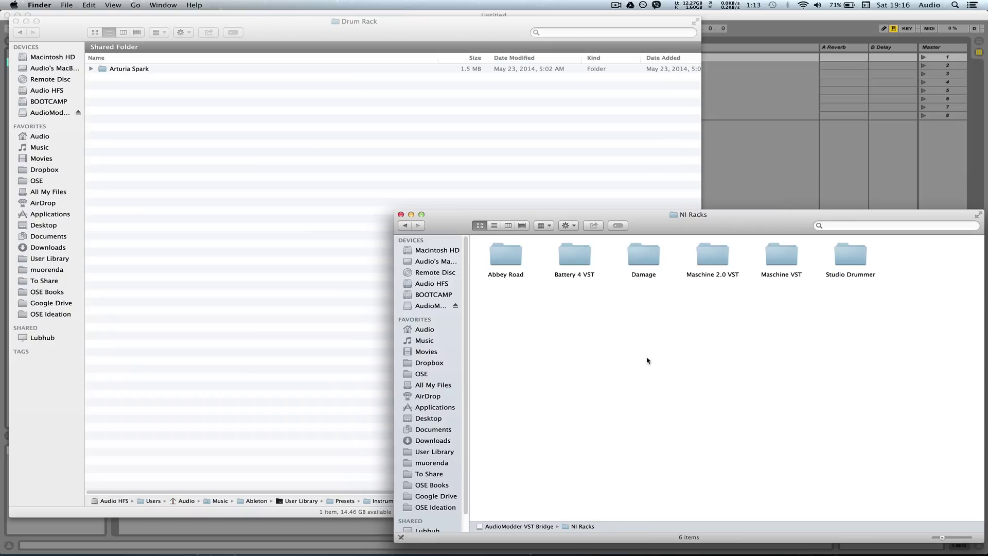
key("super+Up")
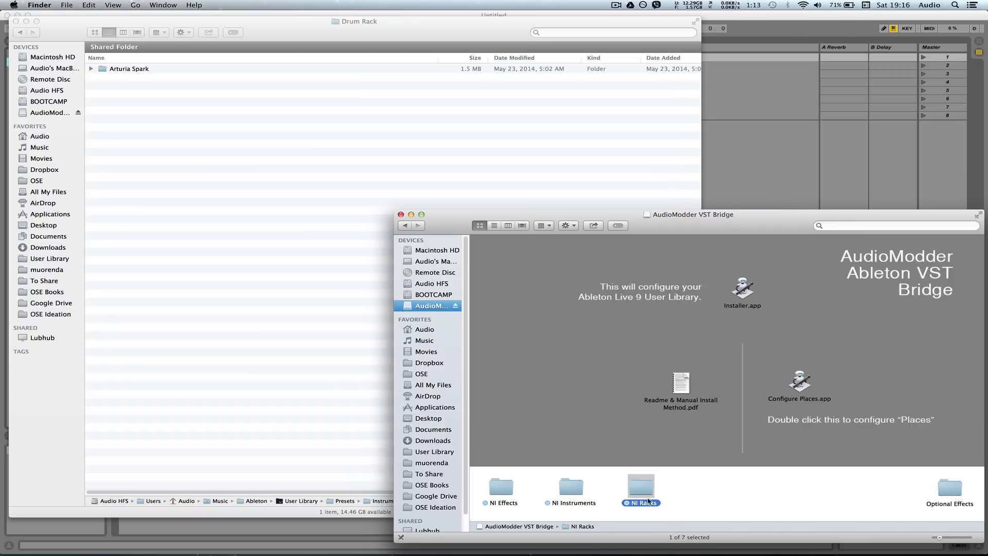
left_click_drag(648, 502, 195, 251)
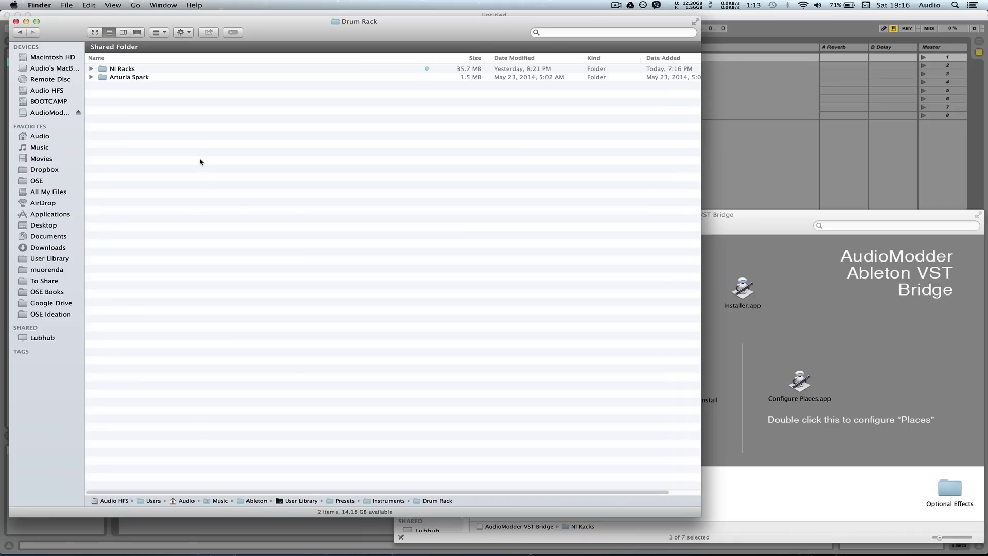
key("super+Up")
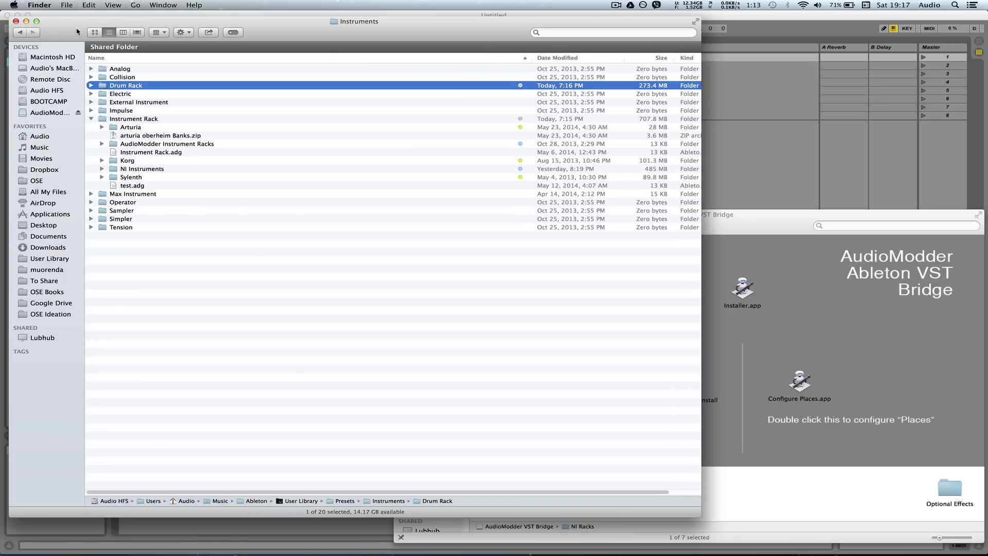
- Add the new Drum Rack NI Racks folder to Live's Places
left_click_drag(78, 31, 282, 4)
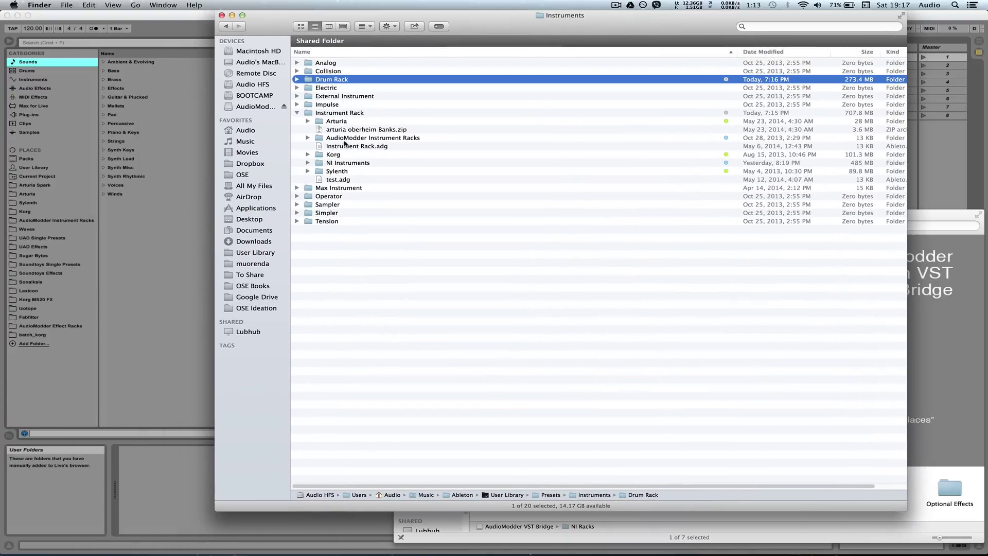
left_click(297, 112)
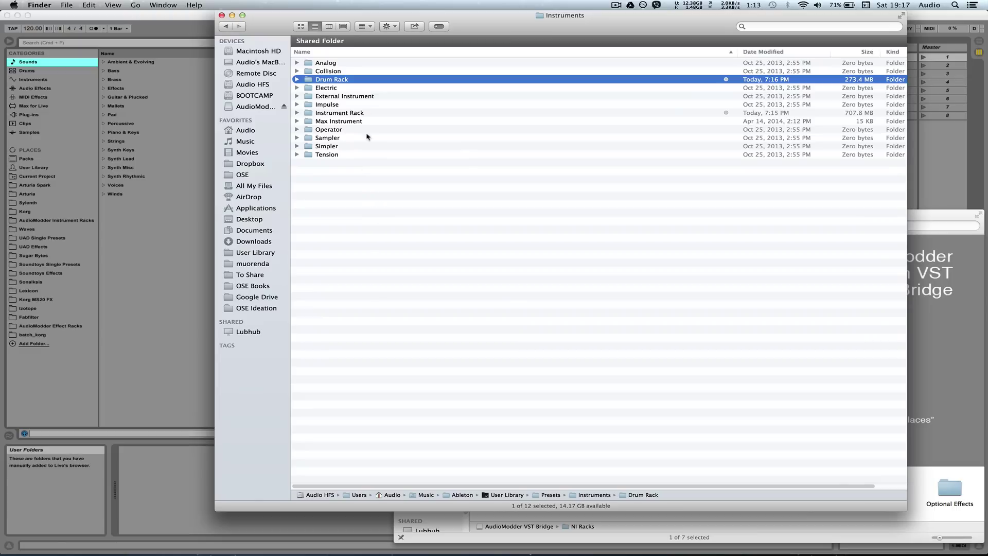
left_click(371, 192)
key("Down")
key("Down")
key("Down")
key("Right")
left_click(339, 97)
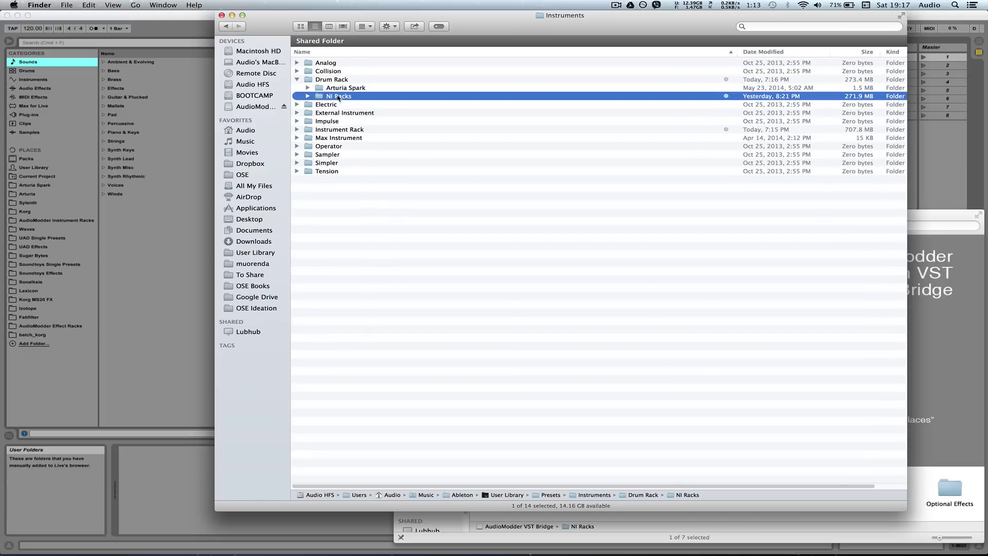
left_click_drag(338, 97, 51, 148)
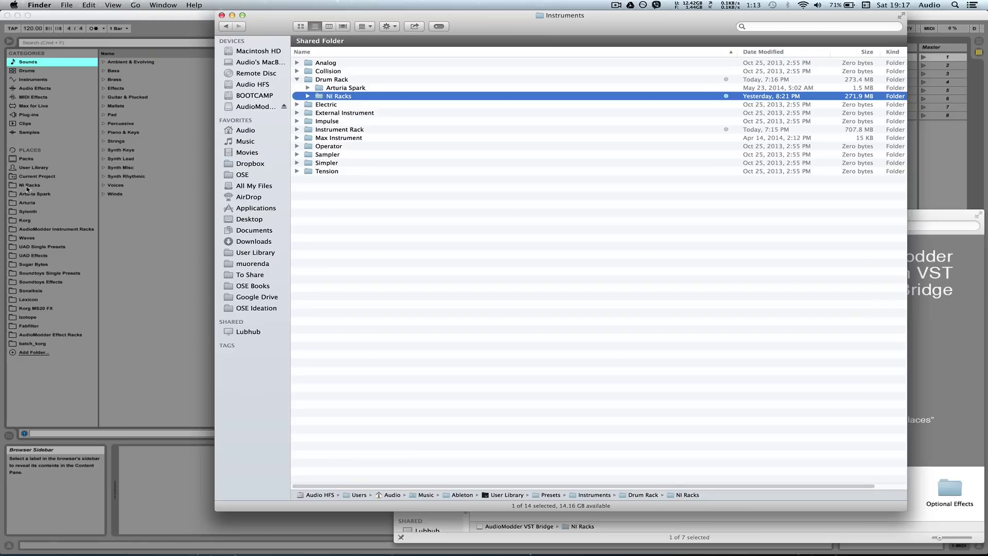
- Add the Instrument Rack NI Instruments folder to Live's Places
left_click(420, 272)
key("super+Up")
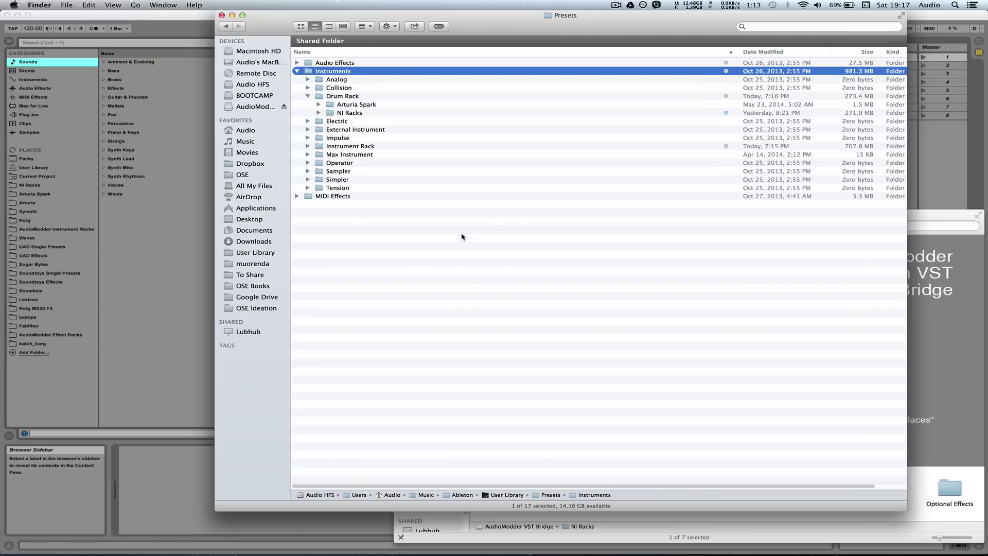
left_click(424, 303)
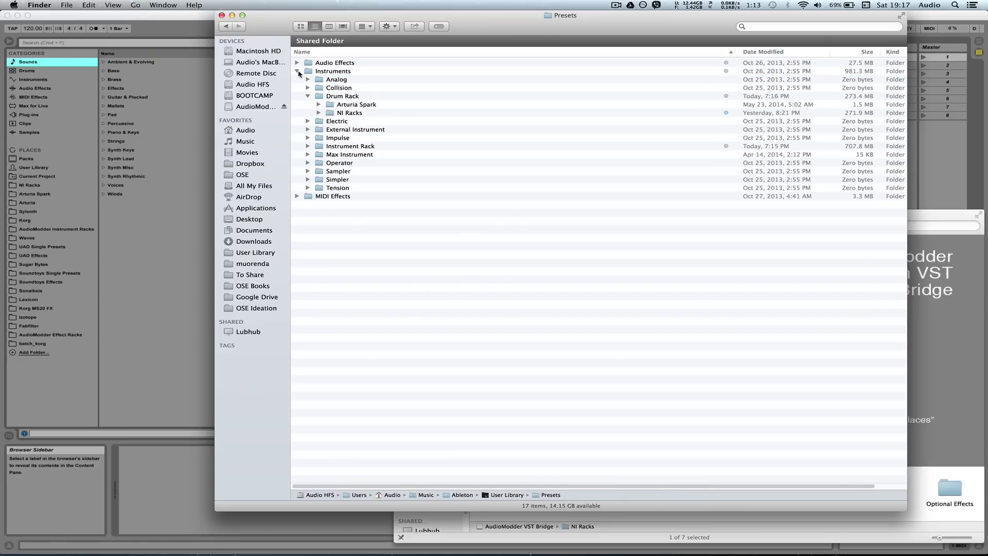
left_click(308, 146)
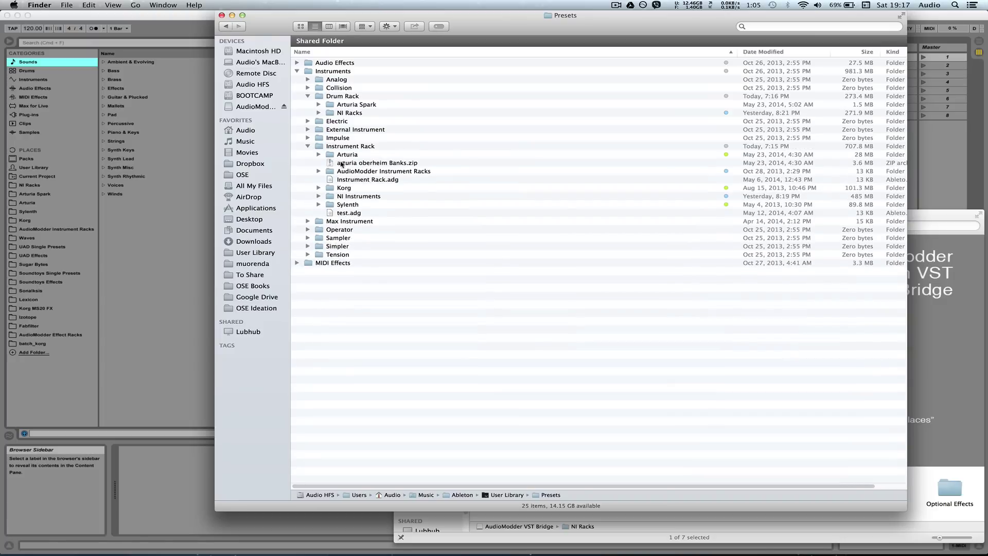
left_click(353, 197)
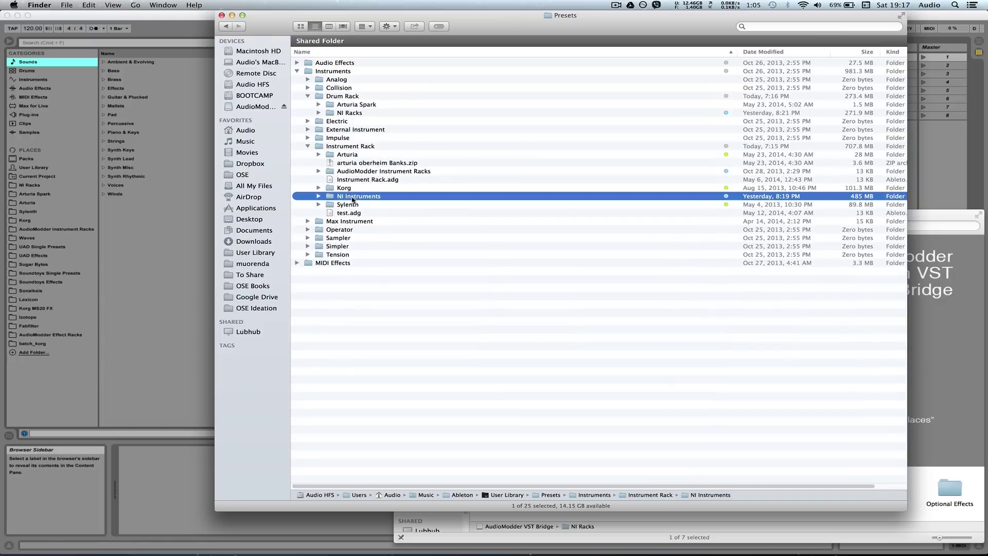
left_click_drag(363, 200, 44, 178)
- Add the Audio Effect Rack NI Effects folder (14.8 MB) to Live's Places
left_click(403, 338)
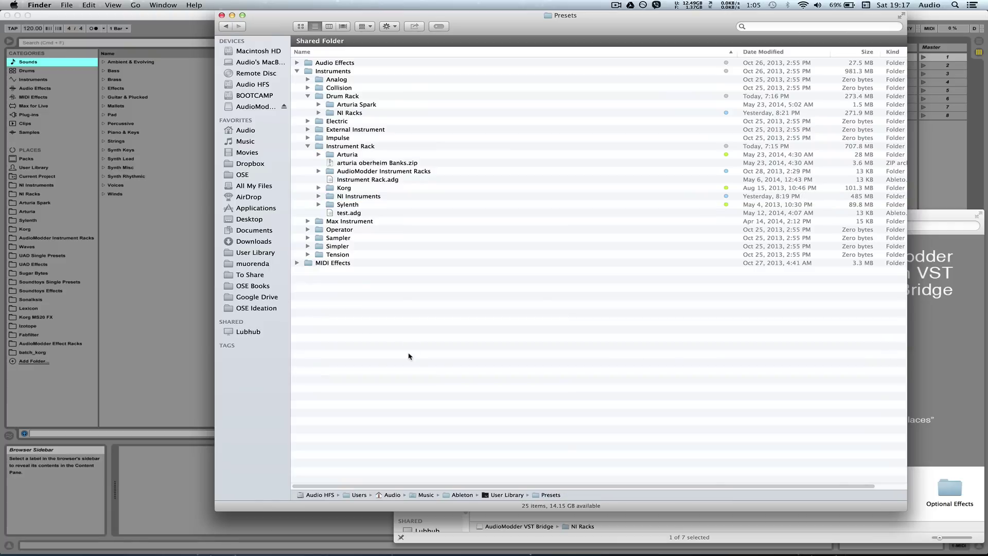
key("super+Up")
key("super+Up")
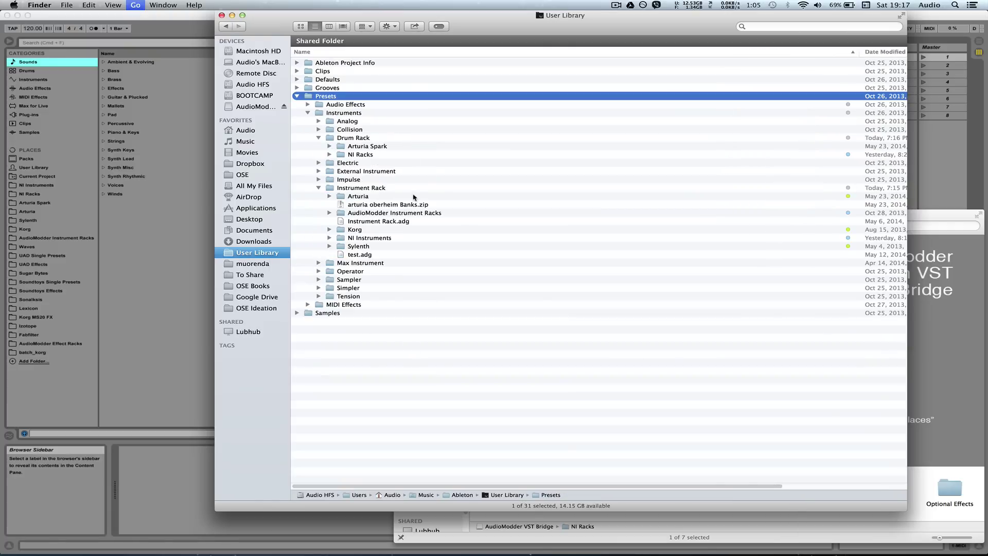
key("Down")
key("Down")
key("Down")
key("Down")
key("Down")
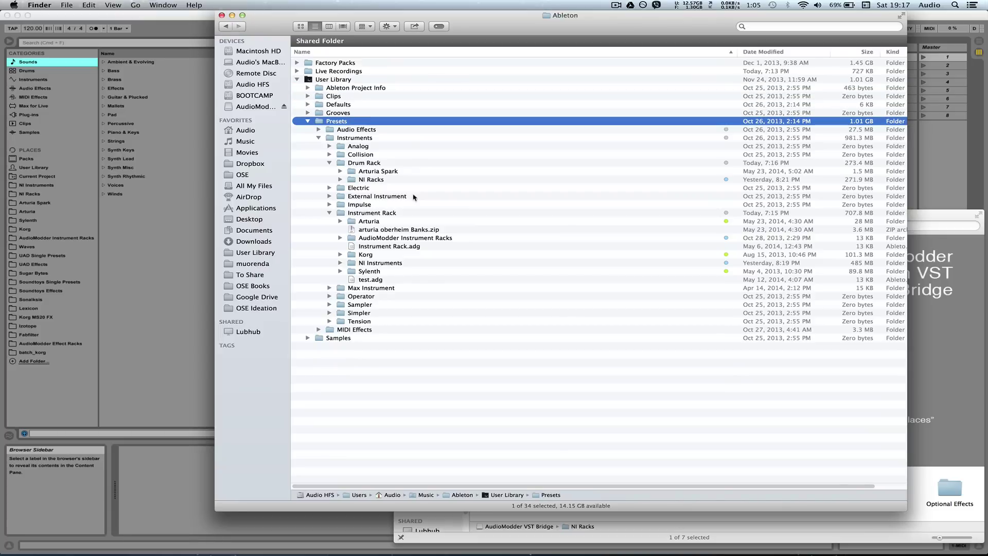
key("Right")
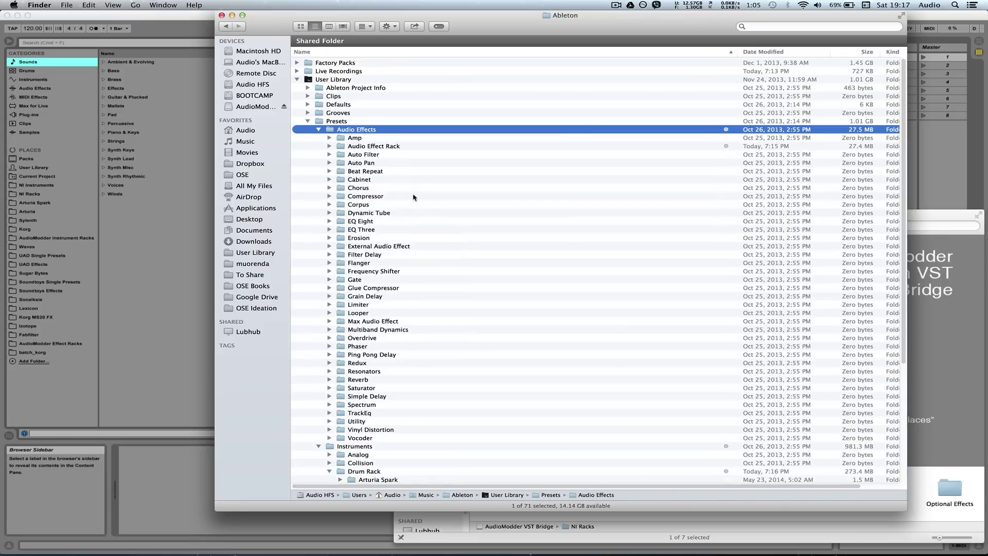
left_click(328, 147)
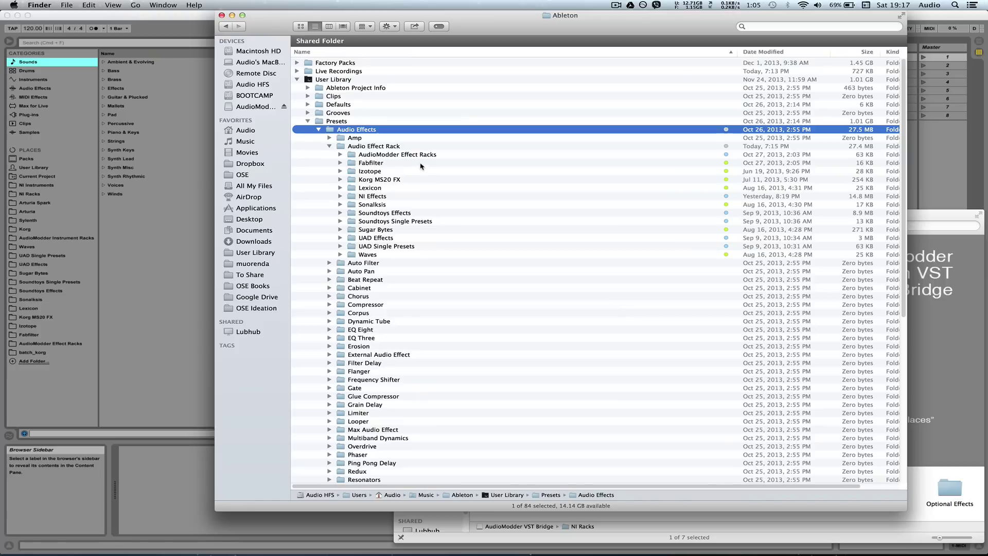
left_click_drag(373, 200, 64, 140)
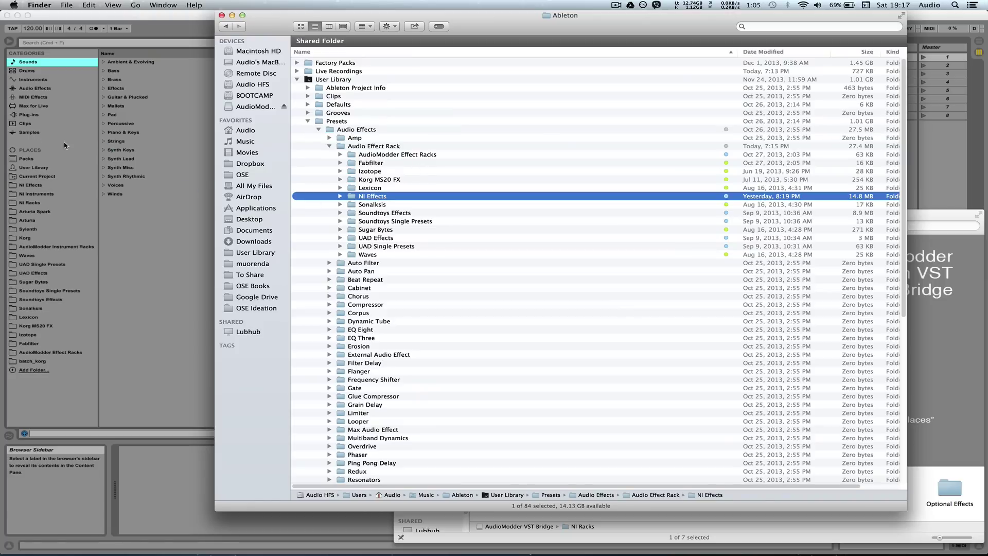
- Load NI Instruments > Razor > Bass > 5th Bass.adg onto track 1
left_click(40, 198)
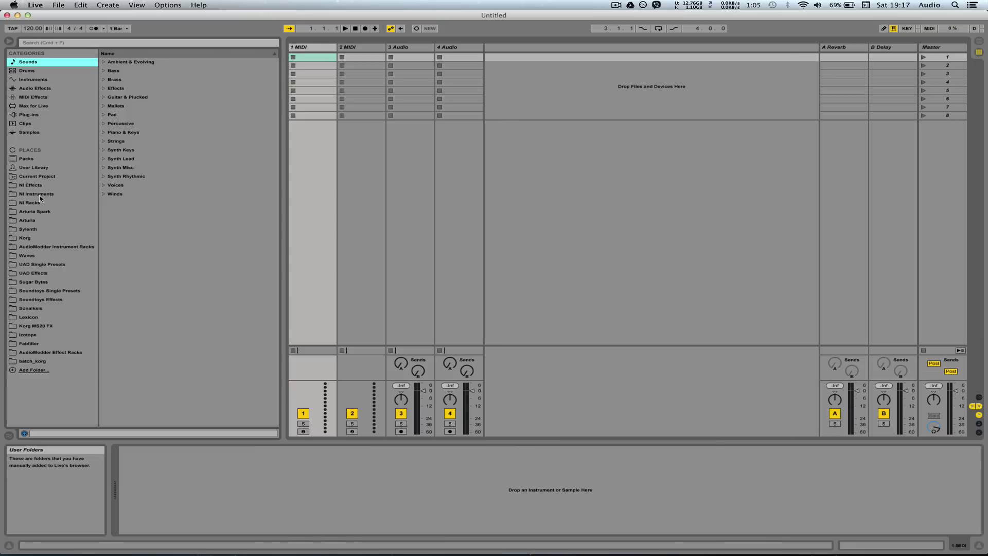
left_click(40, 197)
double_click(111, 133)
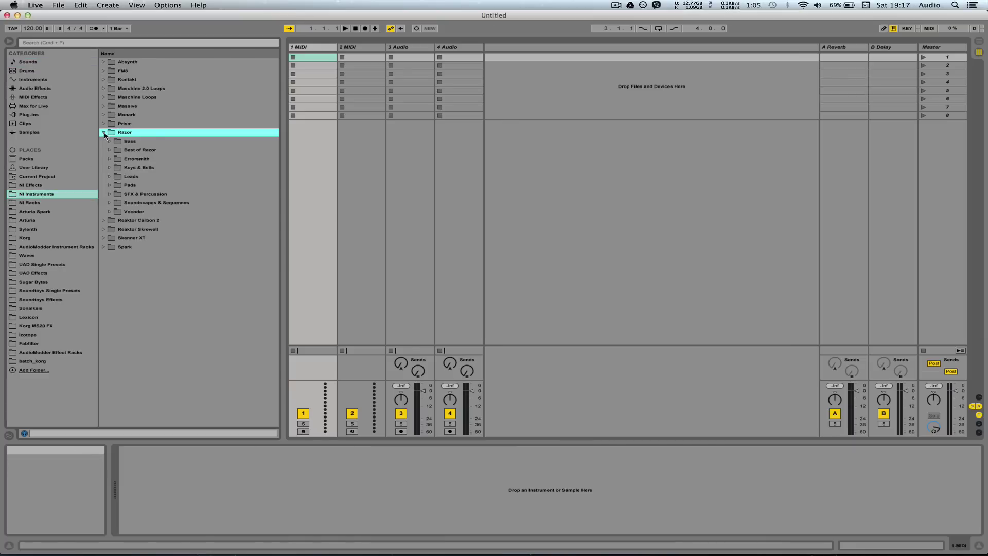
left_click(110, 141)
left_click(135, 149)
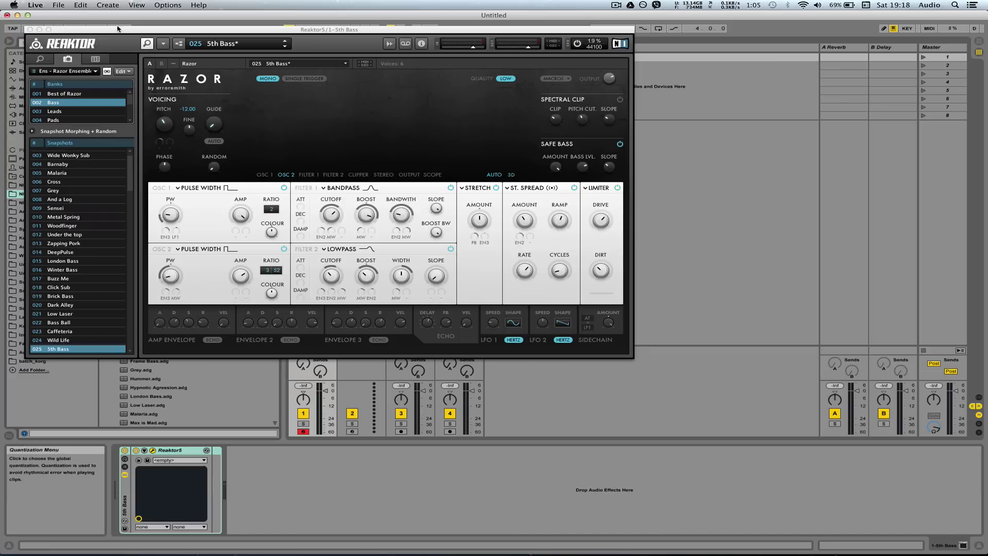
- Check Reaktor5's version information, then close the Reaktor plug-in window
left_click_drag(114, 31, 462, 8)
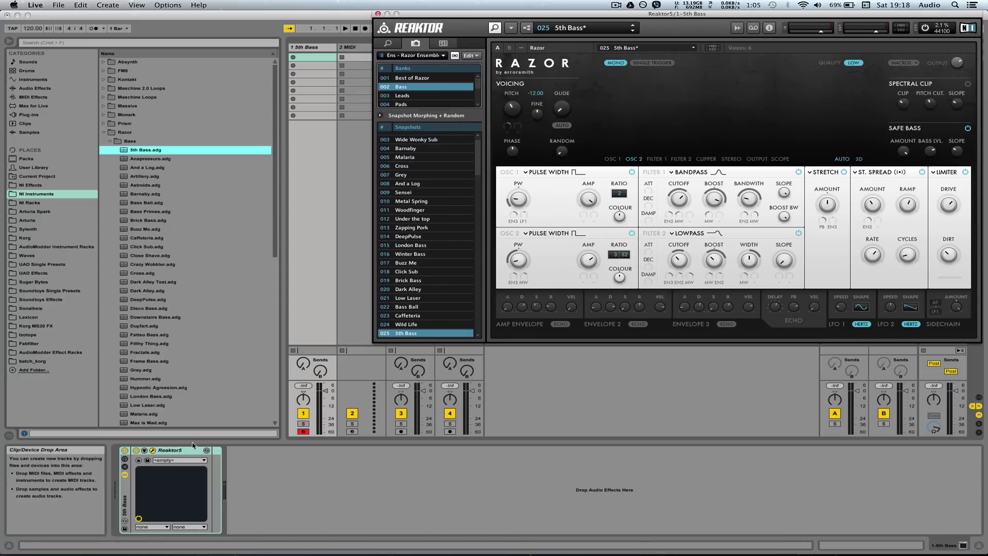
mouse_move(361, 553)
left_click(427, 30)
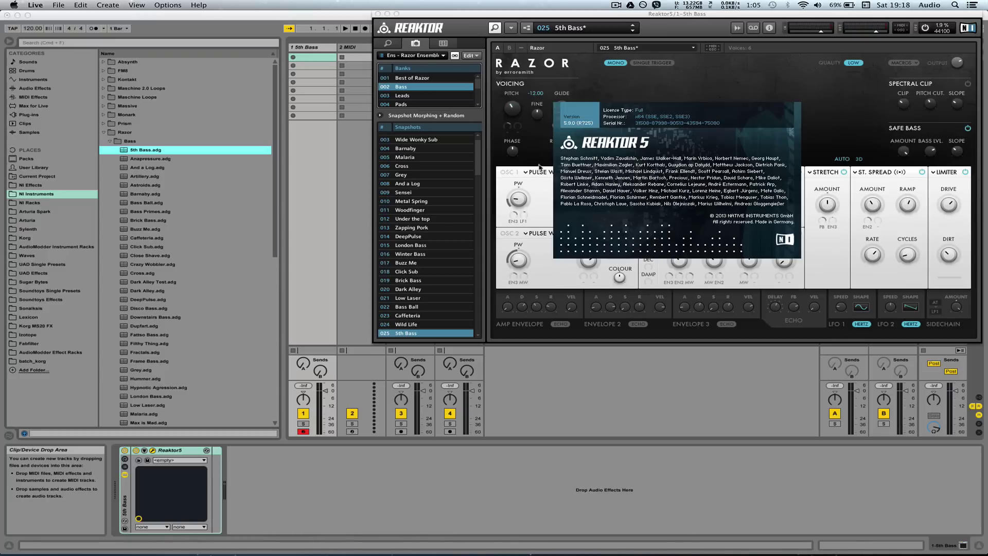
left_click(600, 129)
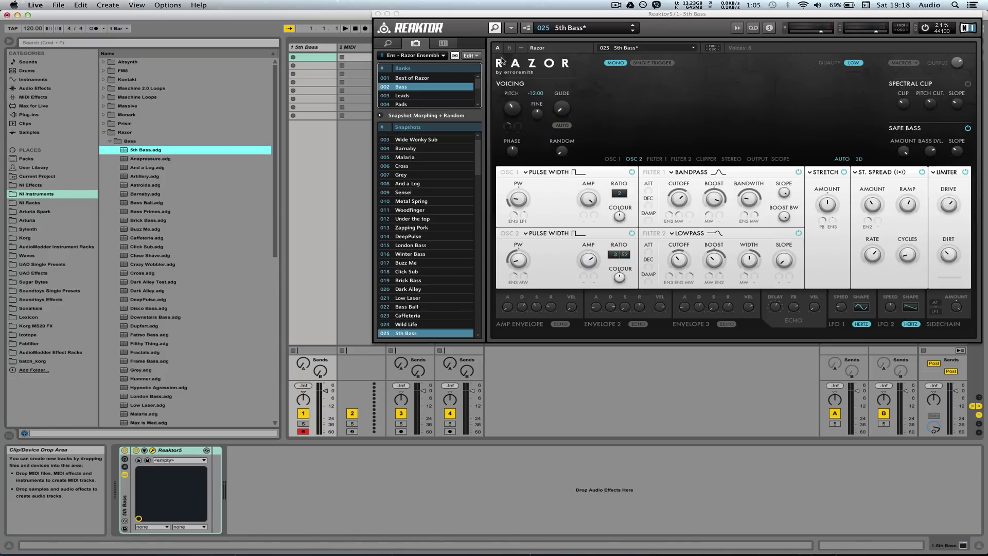
left_click(378, 14)
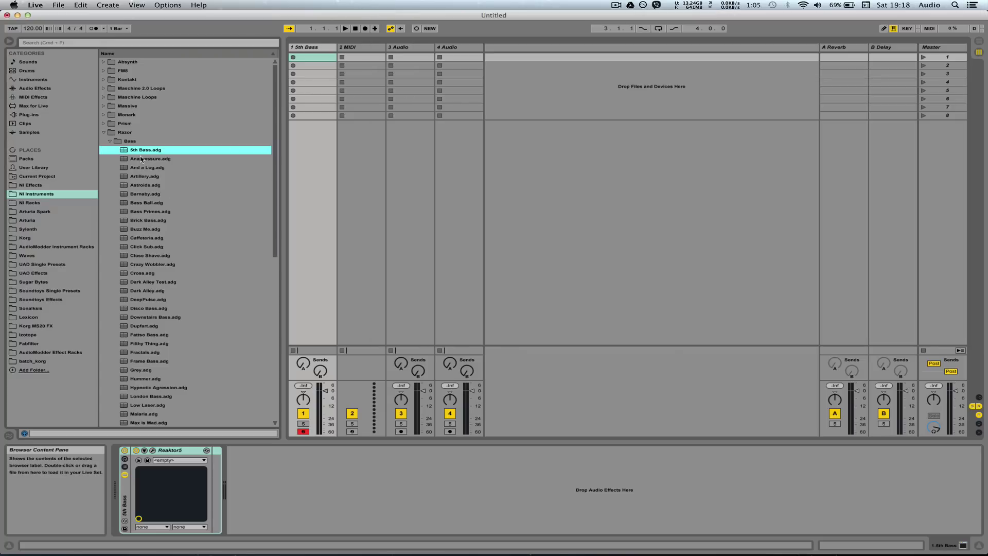
- Collapse Razor and browse the Plug-ins category showing Maschine 2 and Maschine 2 FX
left_click(105, 137)
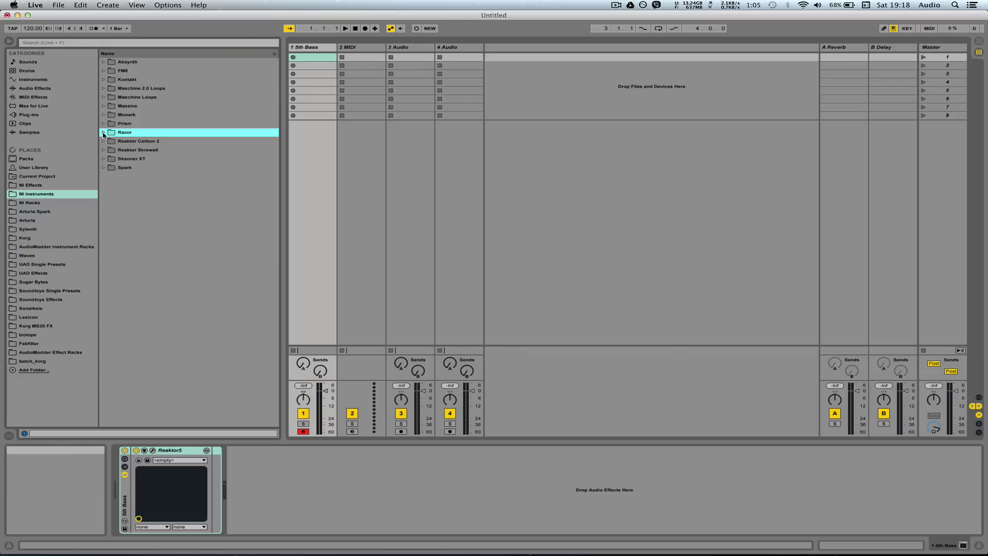
left_click(36, 114)
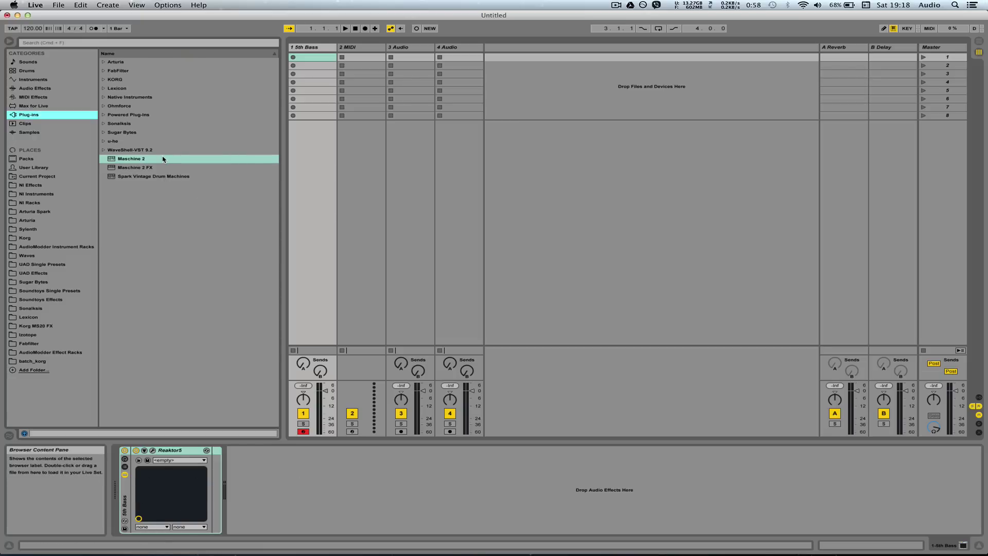
left_click(58, 4)
- Open Live's Preferences to the File Folder settings for VST and Audio Units plug-ins
mouse_move(40, 3)
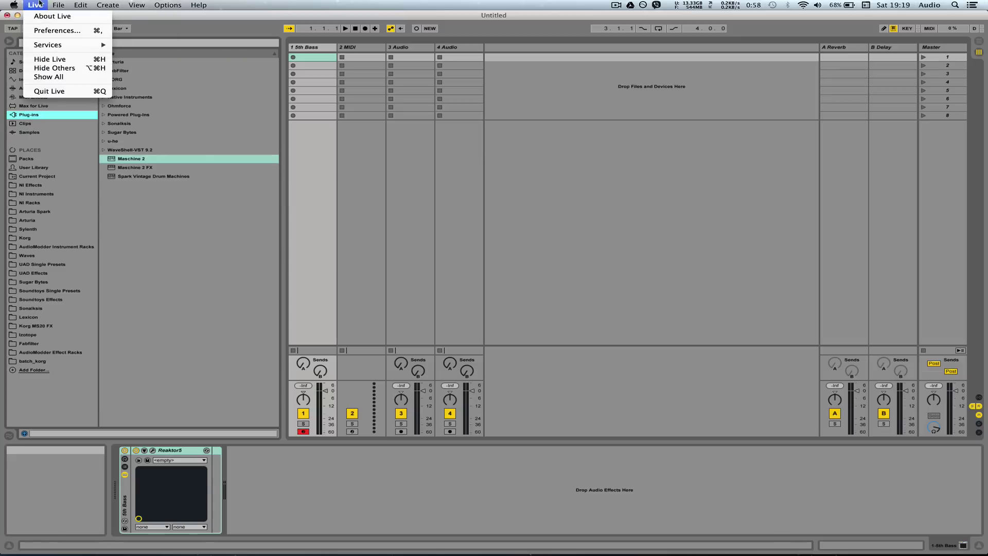
left_click(54, 31)
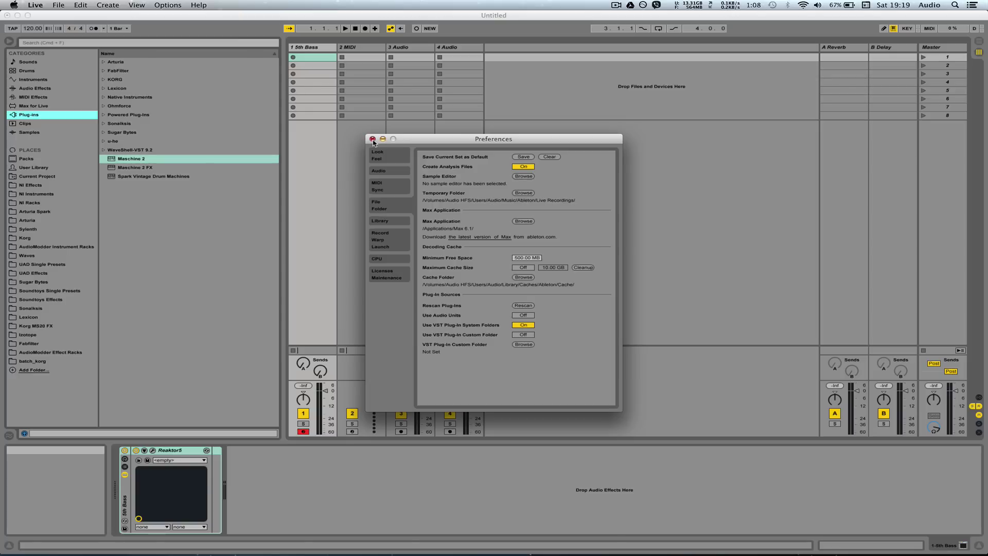
- Close Live's preferences and open the Shared users folder in Finder
left_click(372, 139)
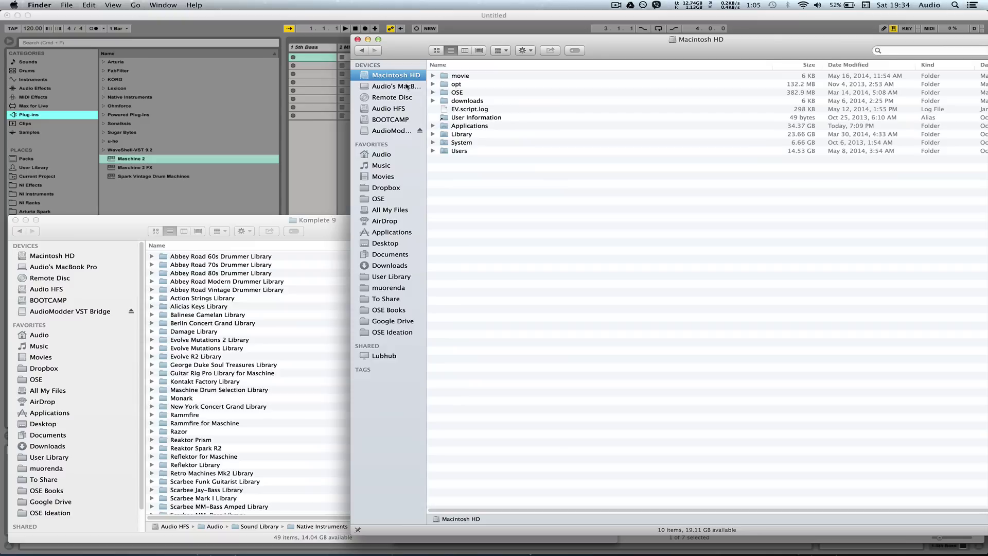
left_click(432, 151)
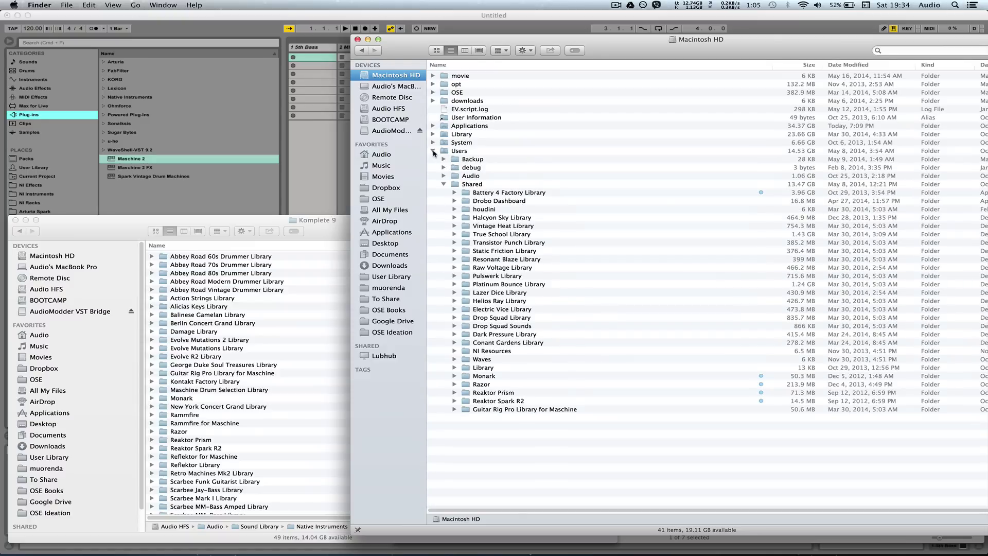
left_click(470, 186)
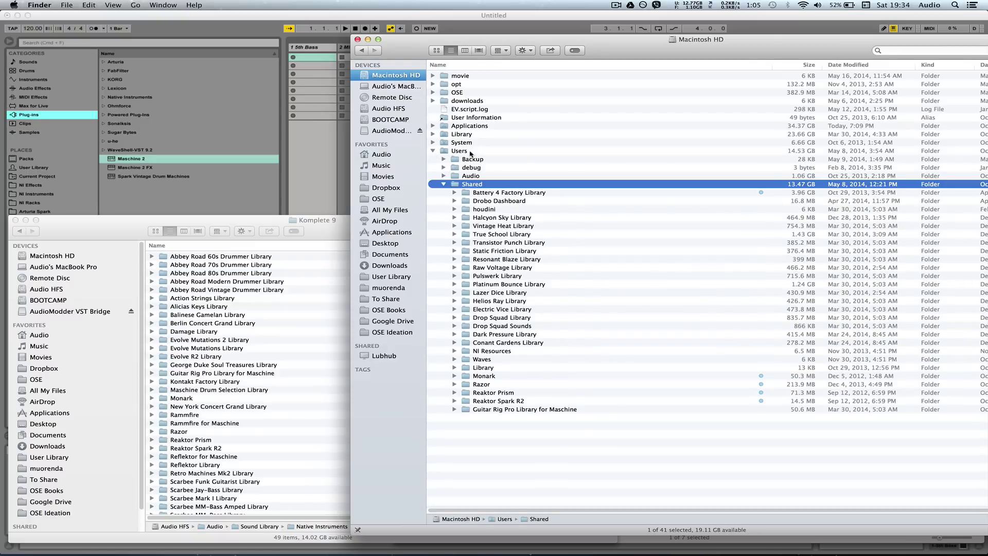
double_click(471, 185)
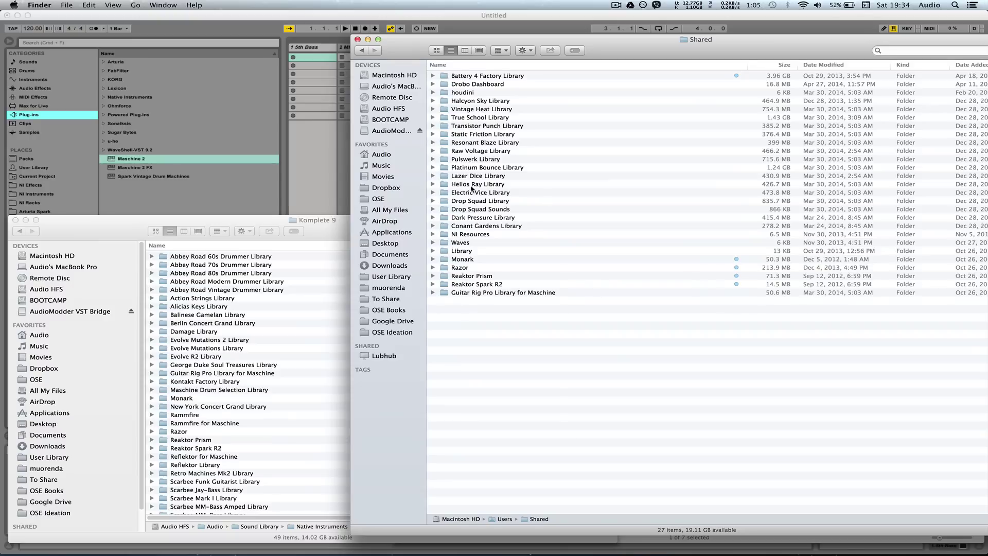
- Browse the Shared folder's libraries from Monark and Reaktor down to Battery 4 Factory Library
left_click(630, 263)
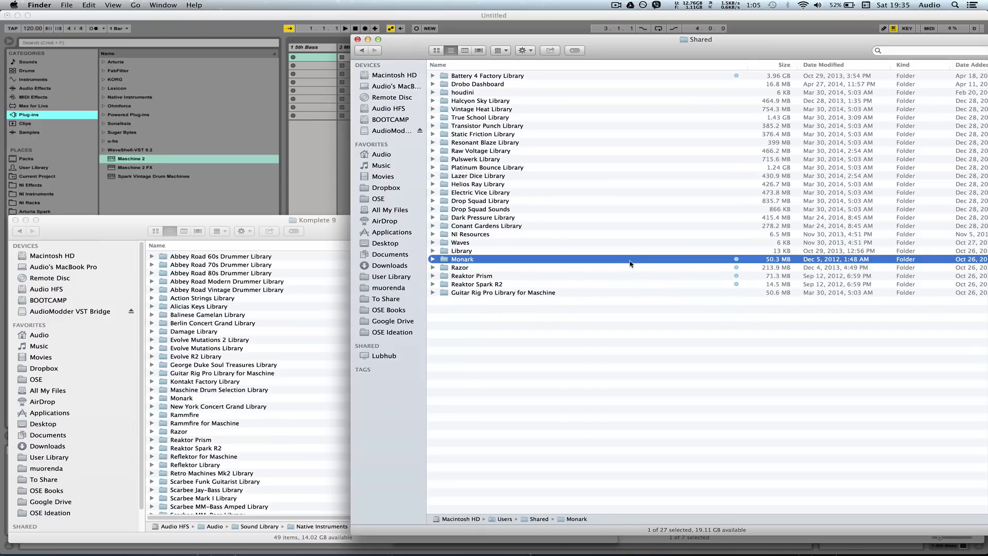
key("Down")
key("Down")
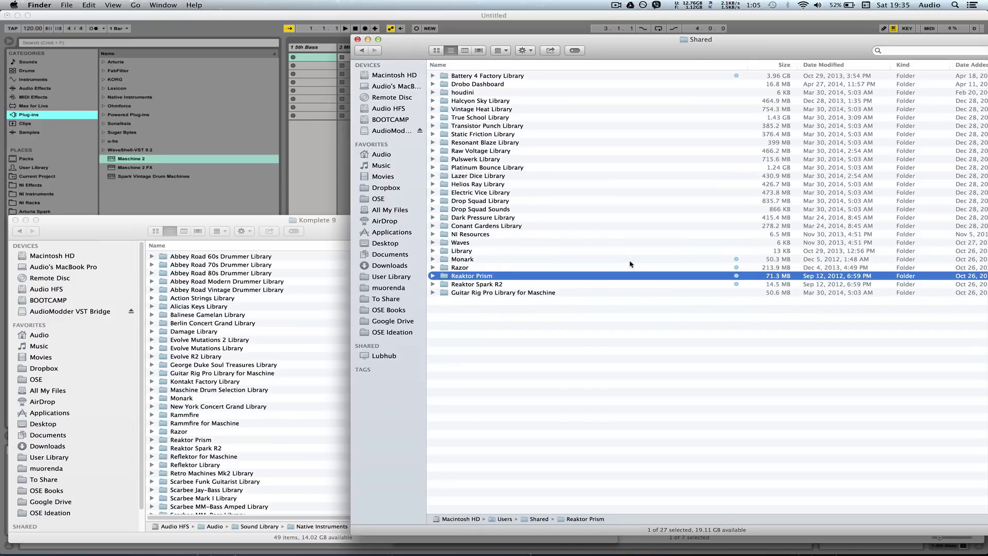
key("Down")
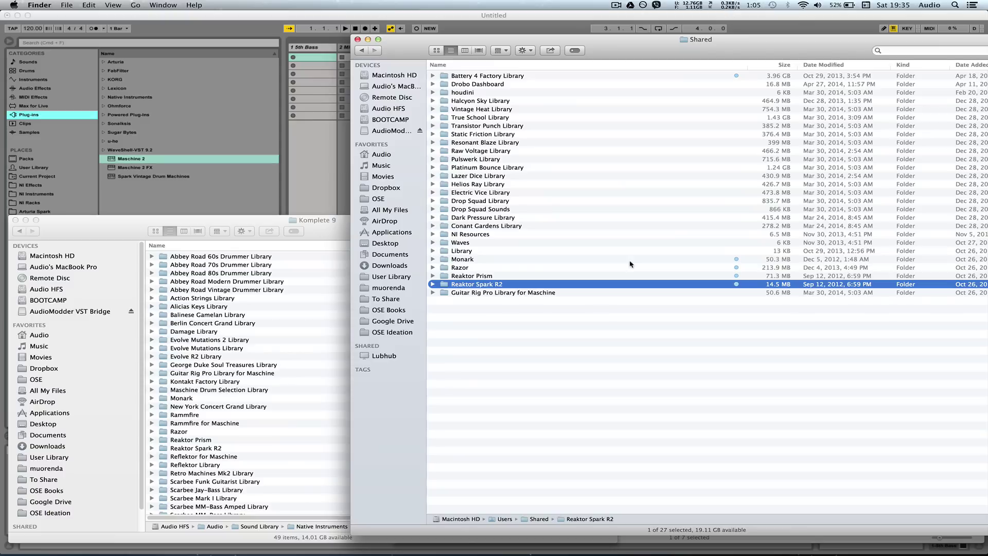
left_click(509, 78)
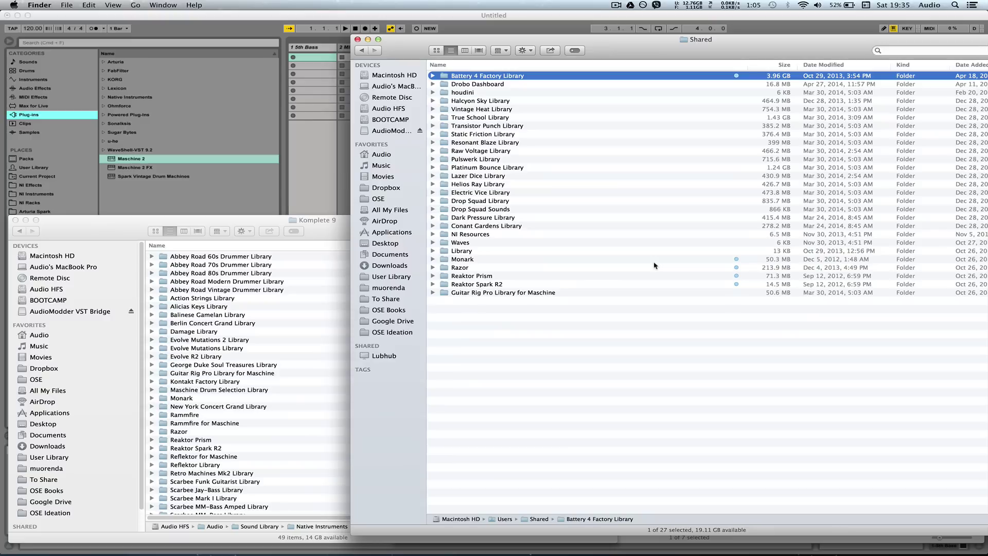
- In the Komplete 9 window, select Monark, Razor, Reaktor Prism and Reaktor Spark R2
left_click(139, 238)
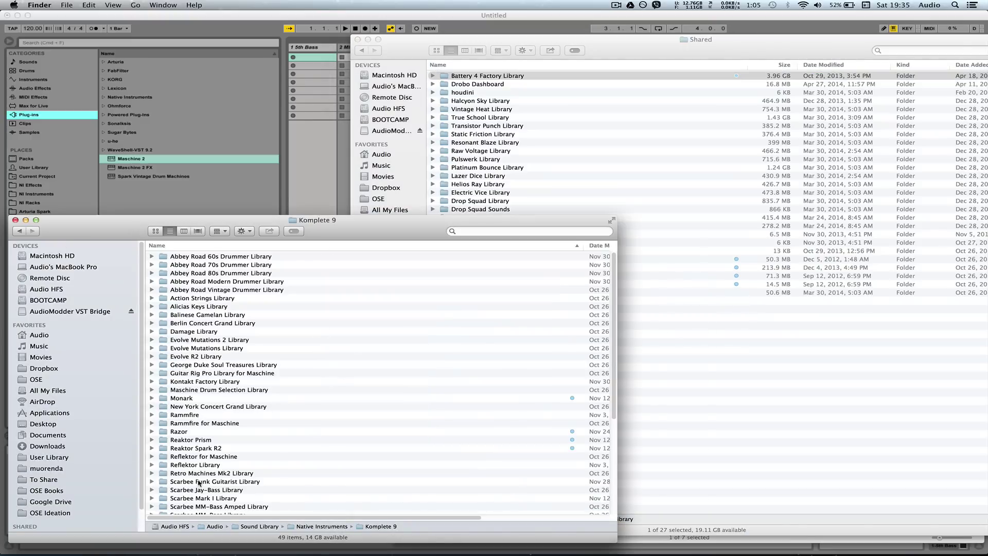
left_click(308, 440)
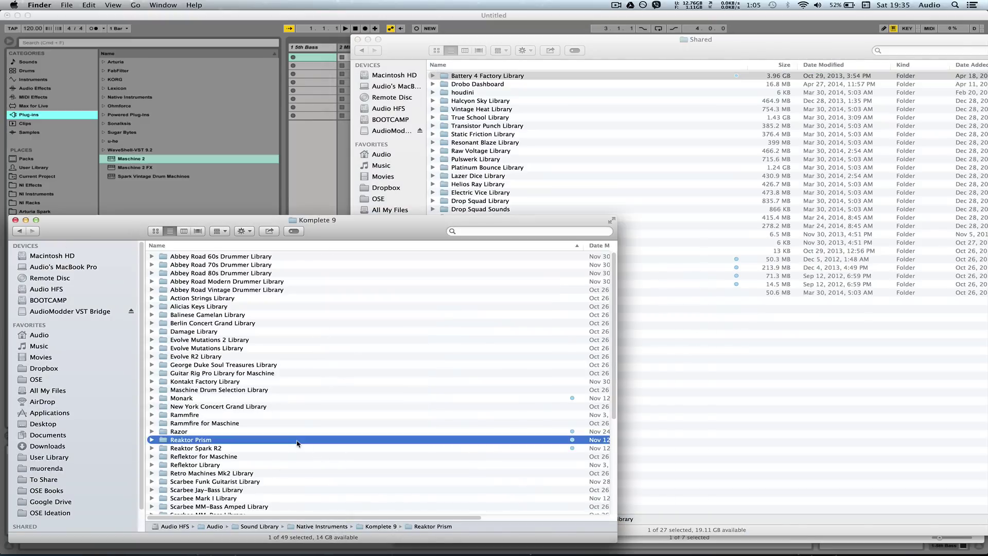
left_click_drag(234, 433, 237, 449)
left_click(206, 399, "super")
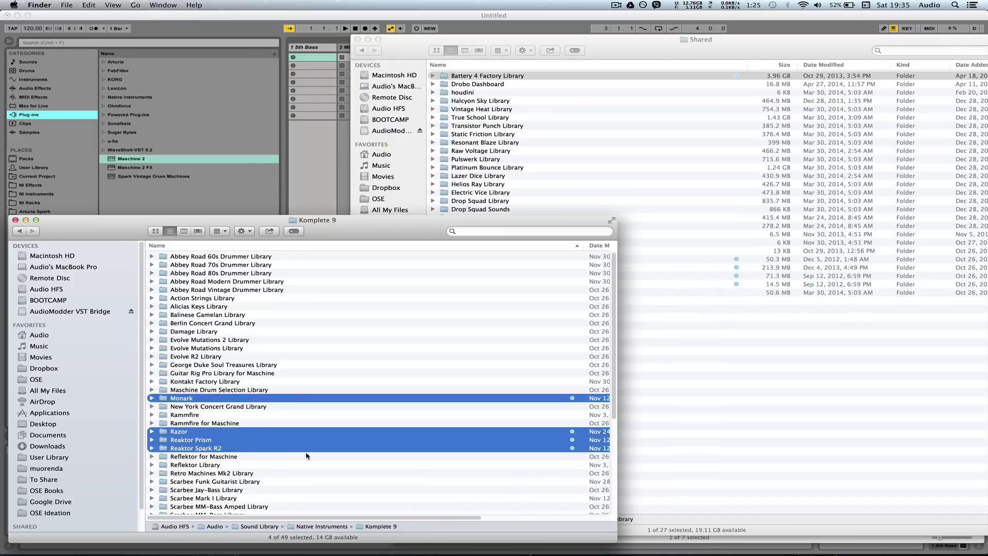
left_click(759, 394)
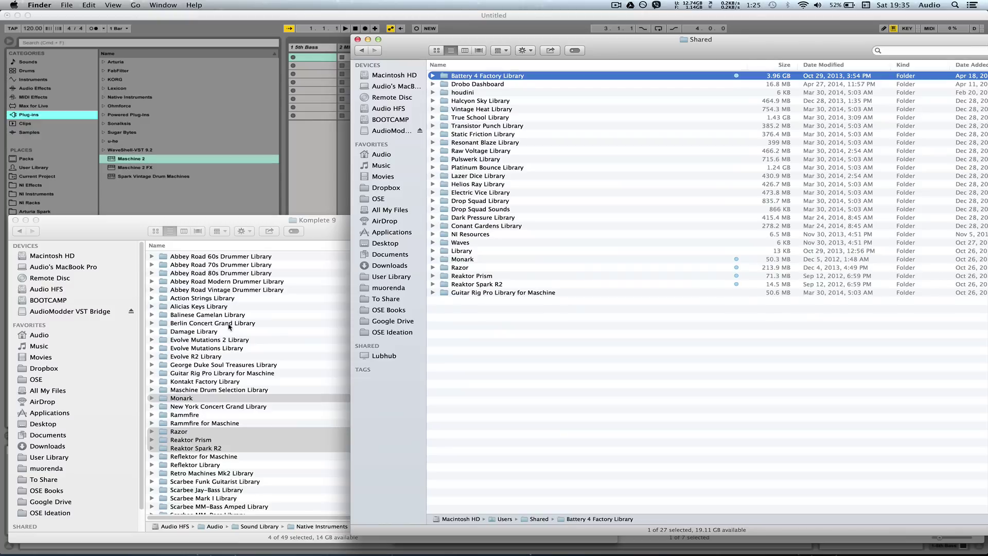
- Inspect Monark's contents and the Kontakt Factory and Balinese Gamelan libraries in Komplete 9
left_click(226, 340)
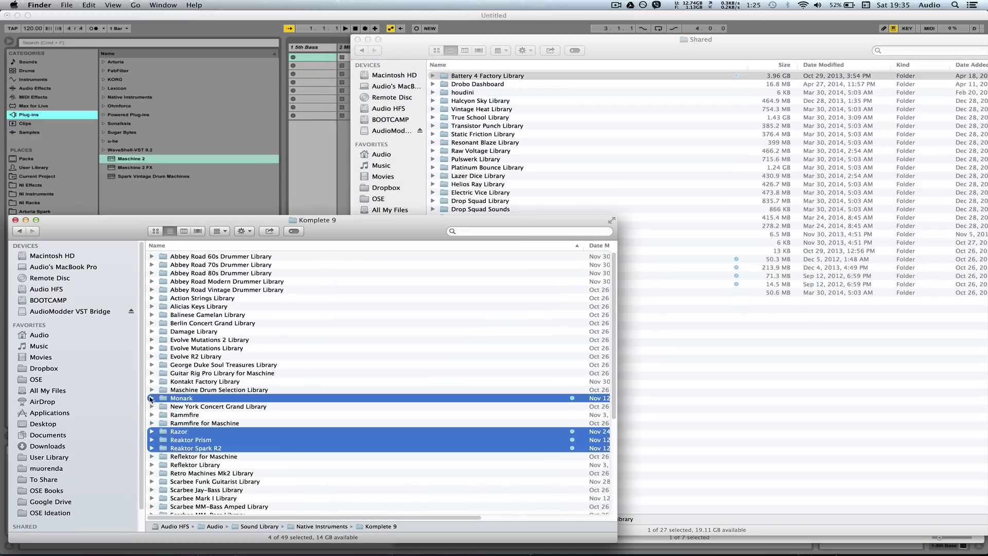
left_click(151, 398)
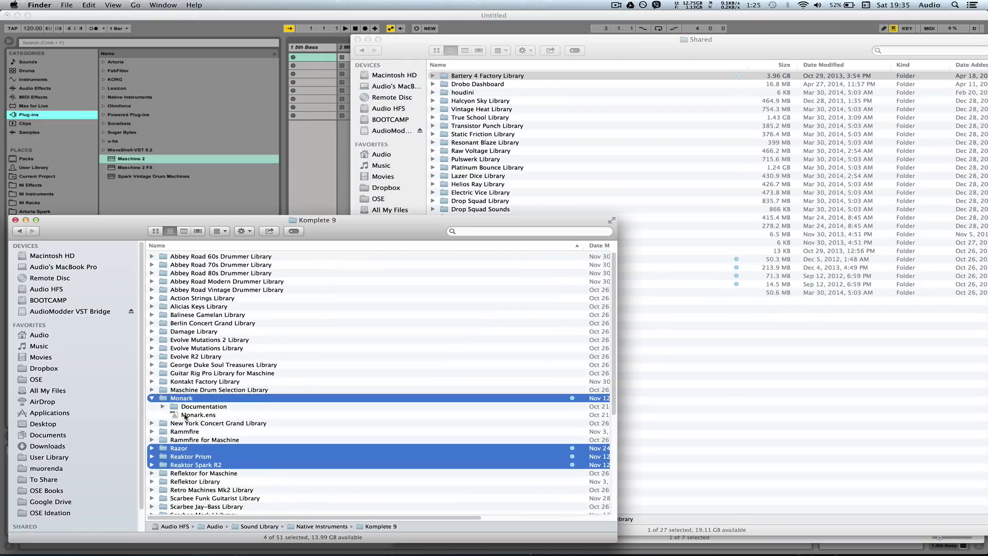
left_click(152, 398)
left_click(212, 383)
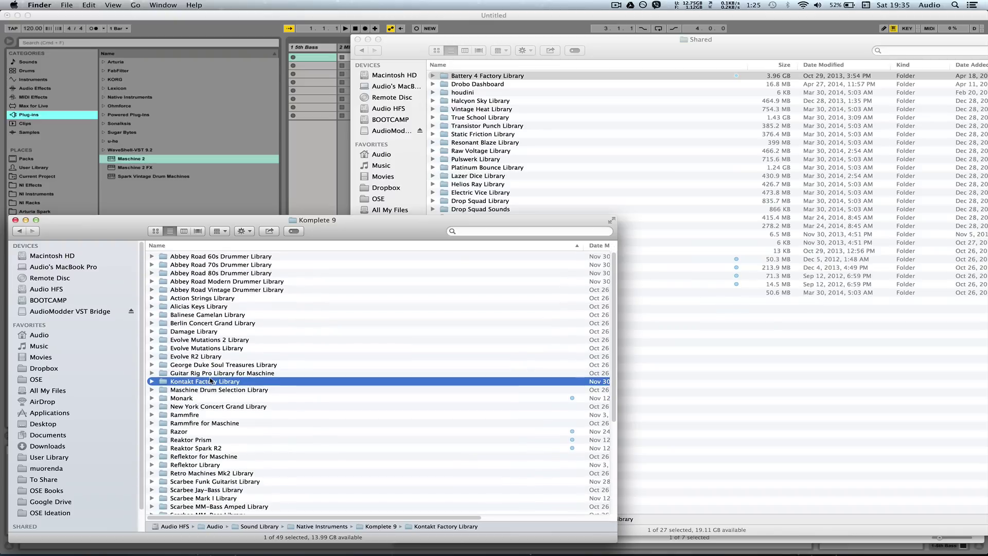
key("b")
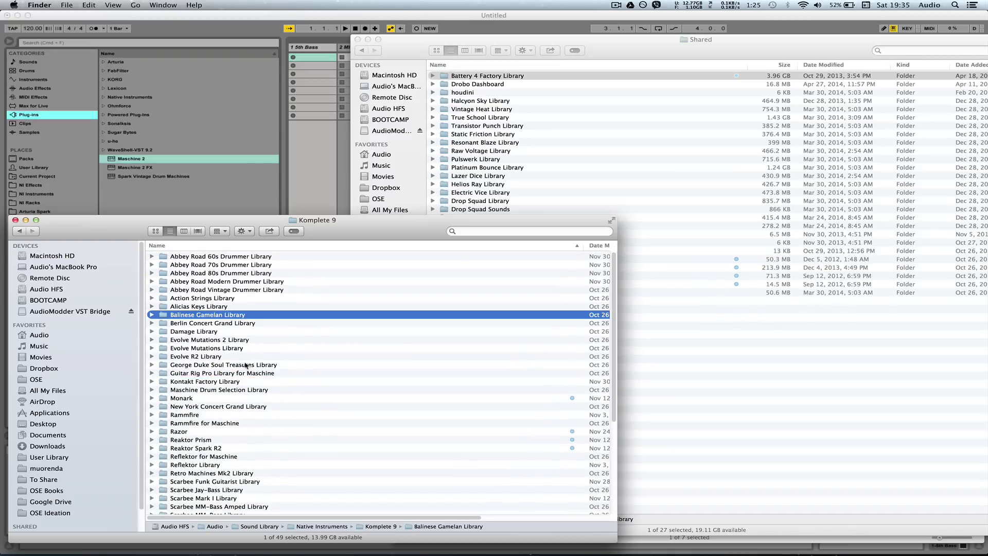
left_click(825, 413)
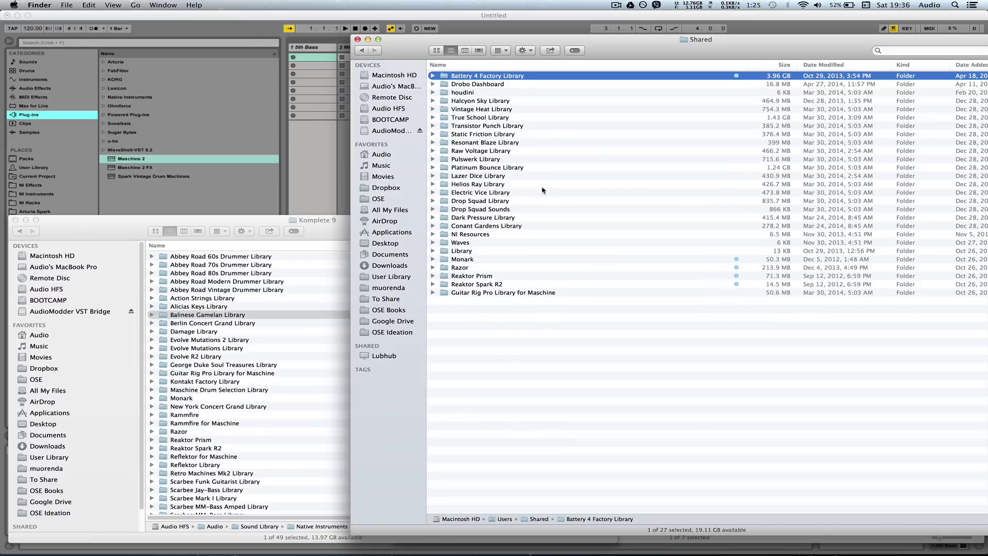
- Back in Live, delete the Reaktor5 device from the track
left_click(248, 32)
left_click(126, 511)
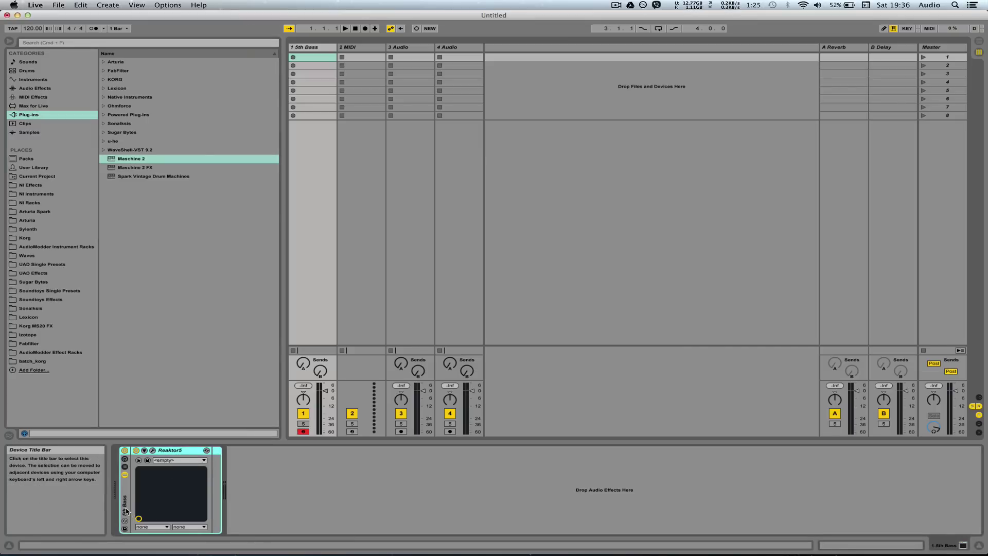
key("Delete")
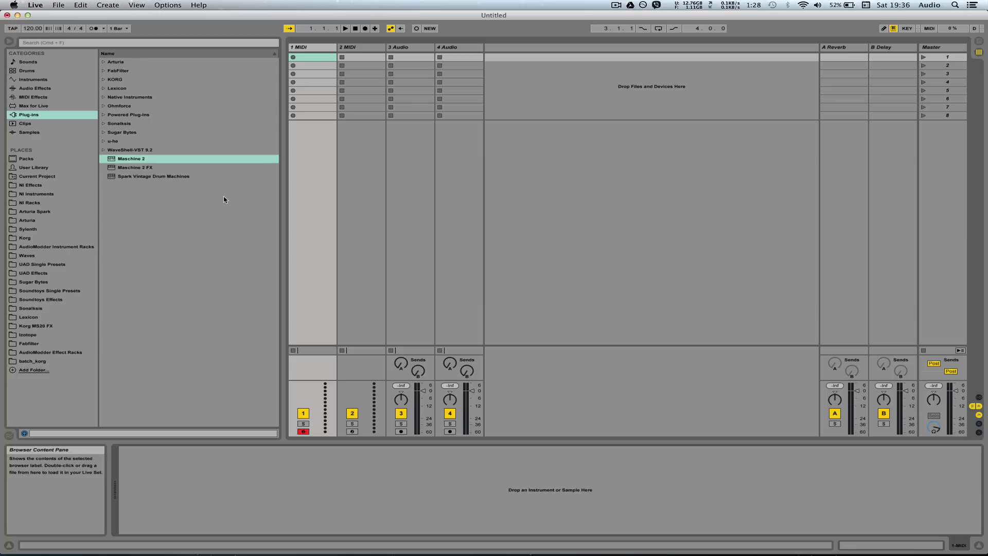
- Browse NI Racks > Maschine 2.0 VST > Maschine 2 Library > Acoustic Kit to Abbey Road 50s Autumn Kit.adg
left_click(36, 204)
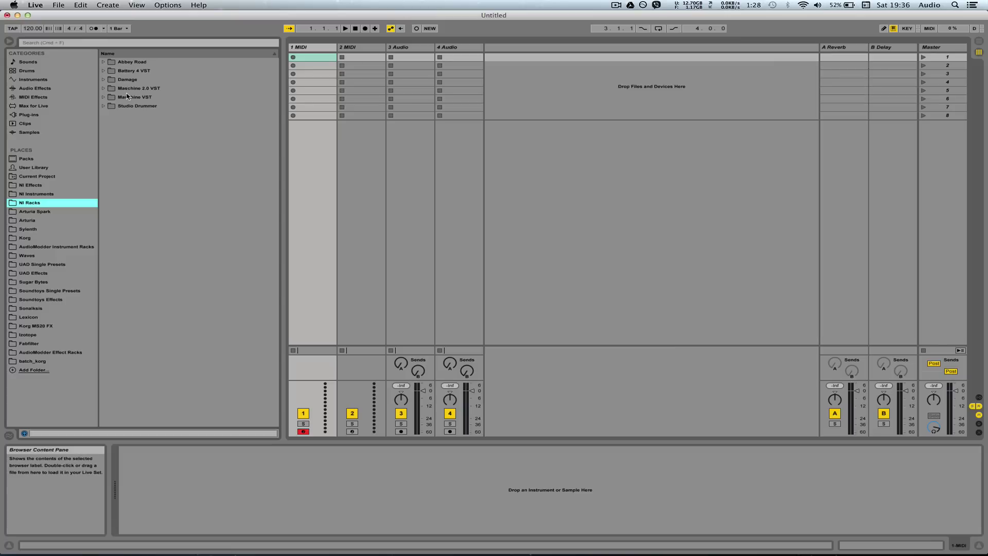
left_click(104, 89)
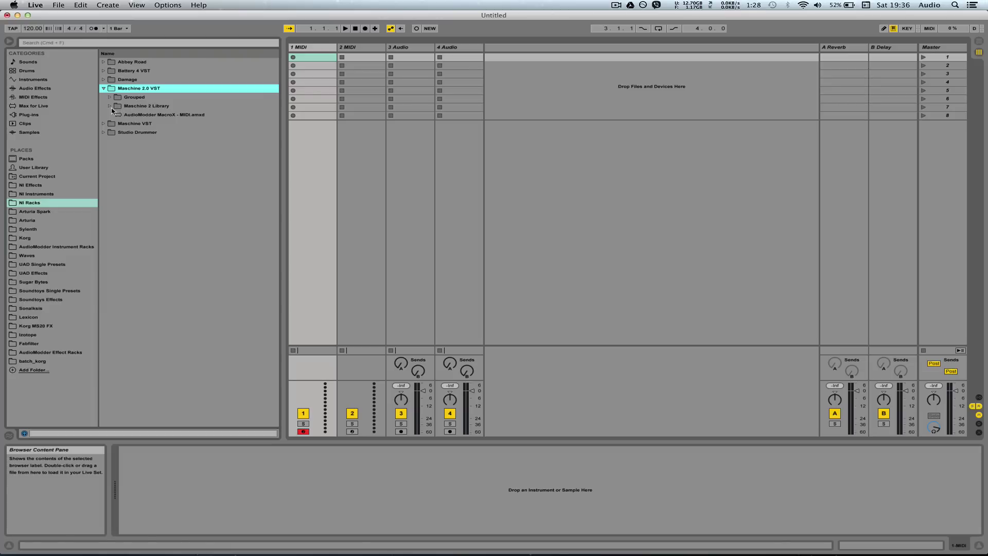
left_click(110, 106)
left_click(110, 106)
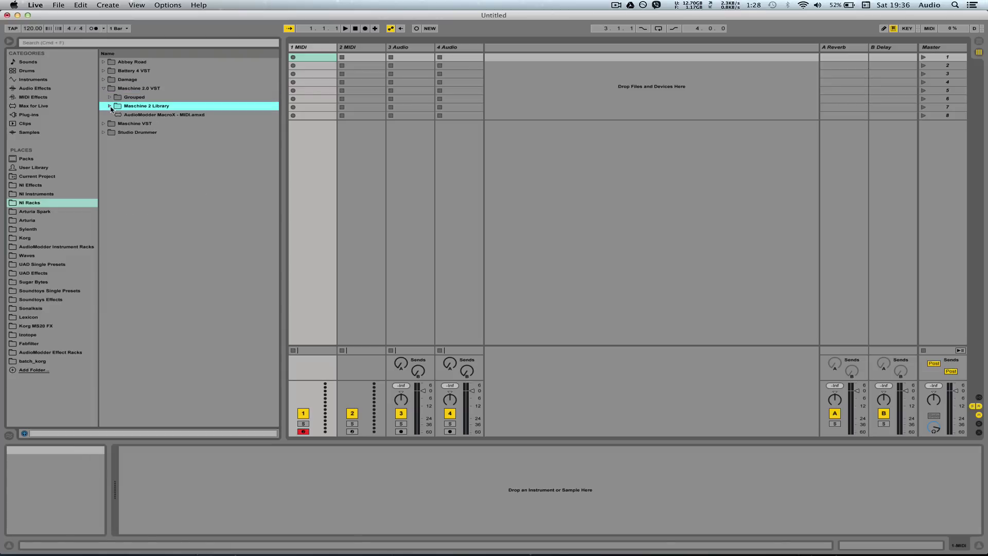
left_click(110, 106)
left_click(116, 115)
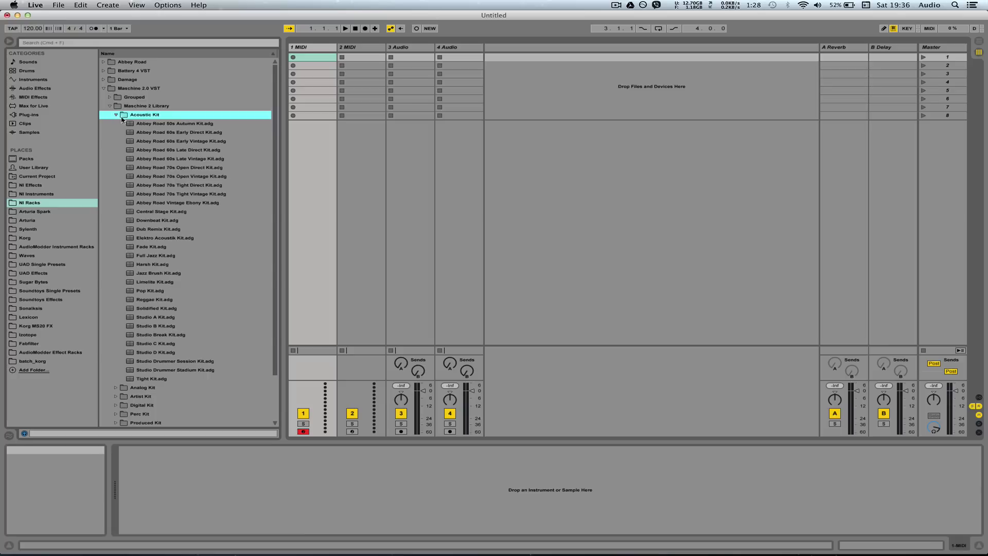
left_click(136, 124)
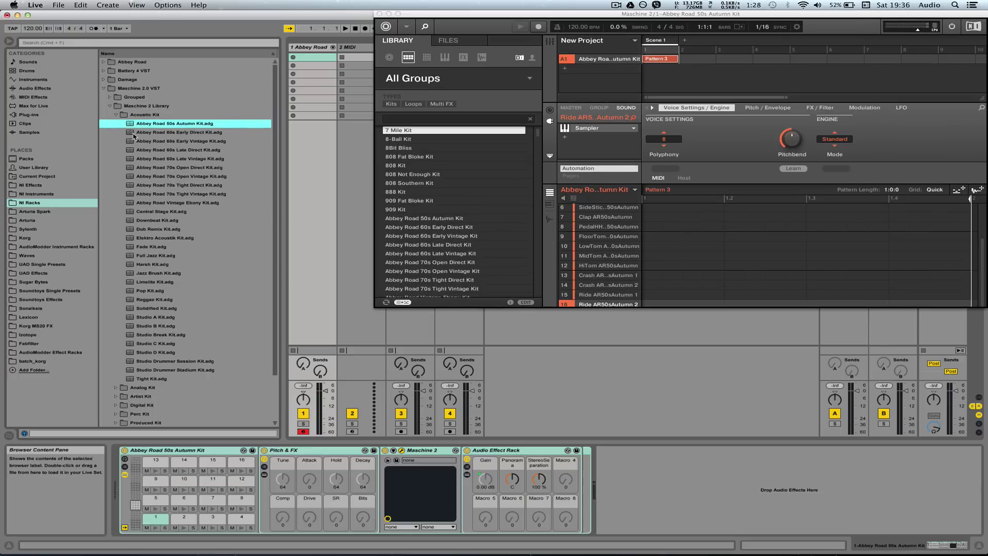
- Inspect the device chains on pads 2, 3 and 1, then open the Grouped rack folder
left_click(184, 517)
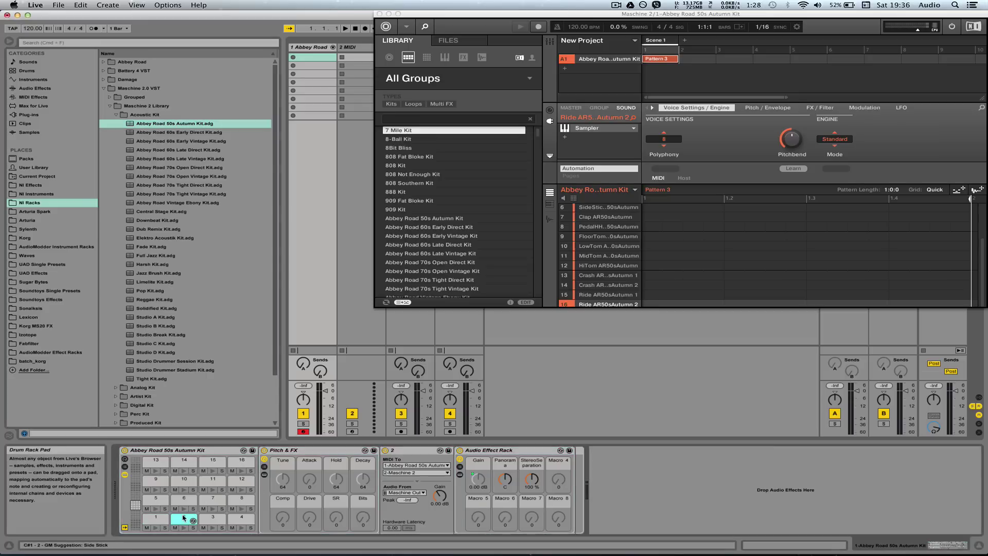
left_click(421, 453)
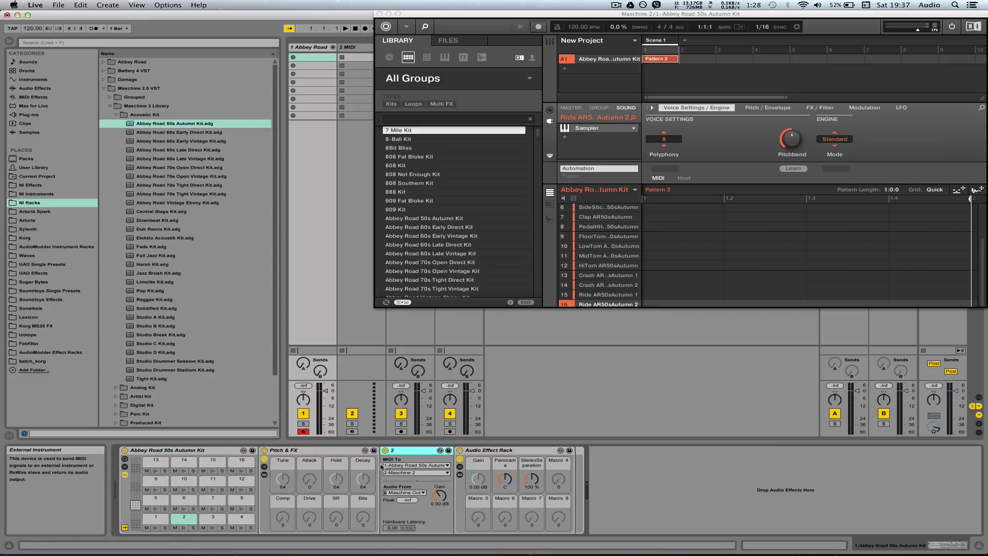
left_click(213, 518)
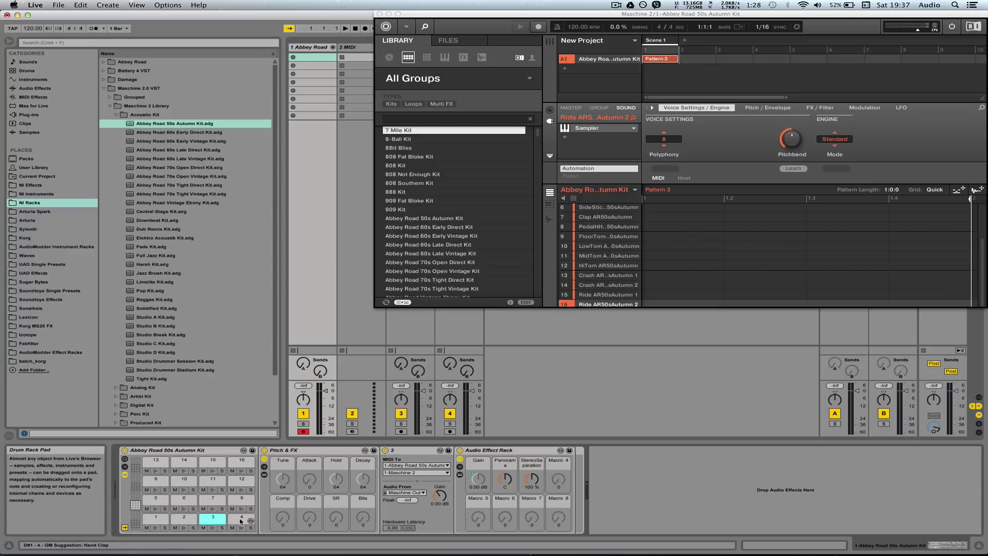
left_click(413, 453)
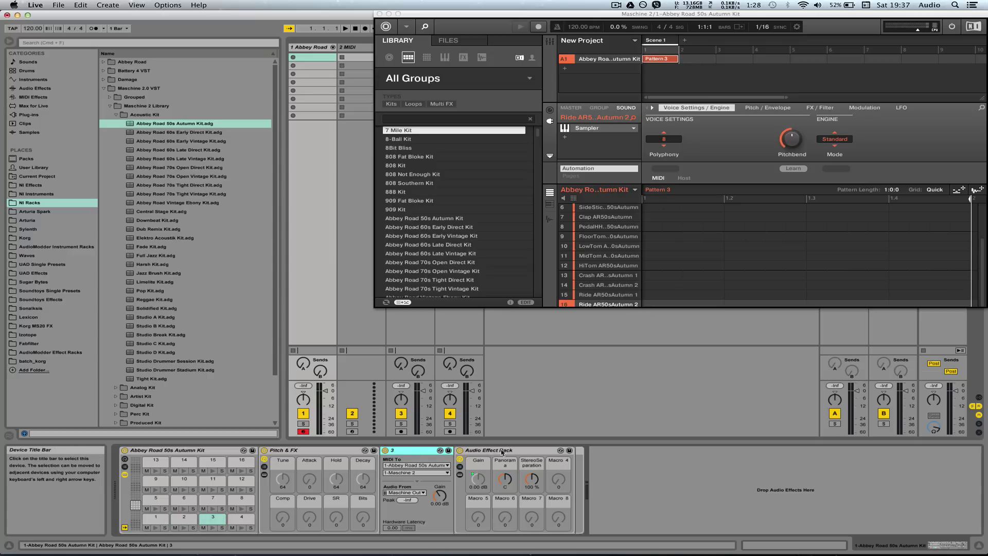
key("Right")
left_click(156, 519)
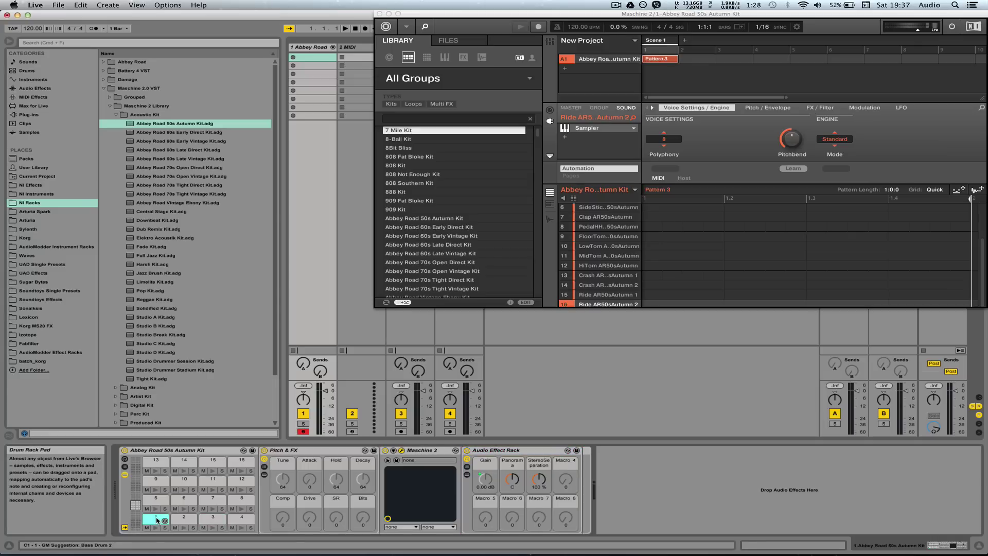
key("super+a")
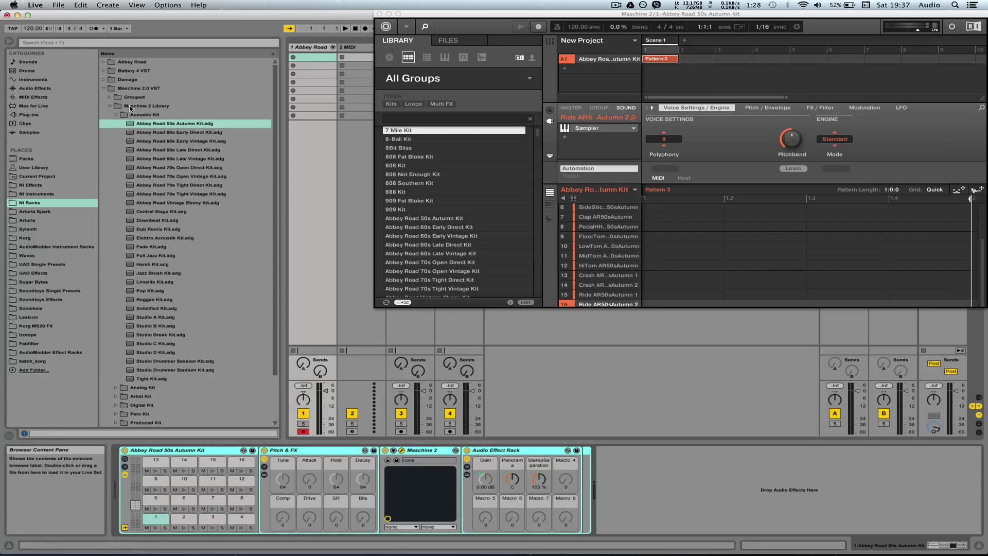
left_click(110, 98)
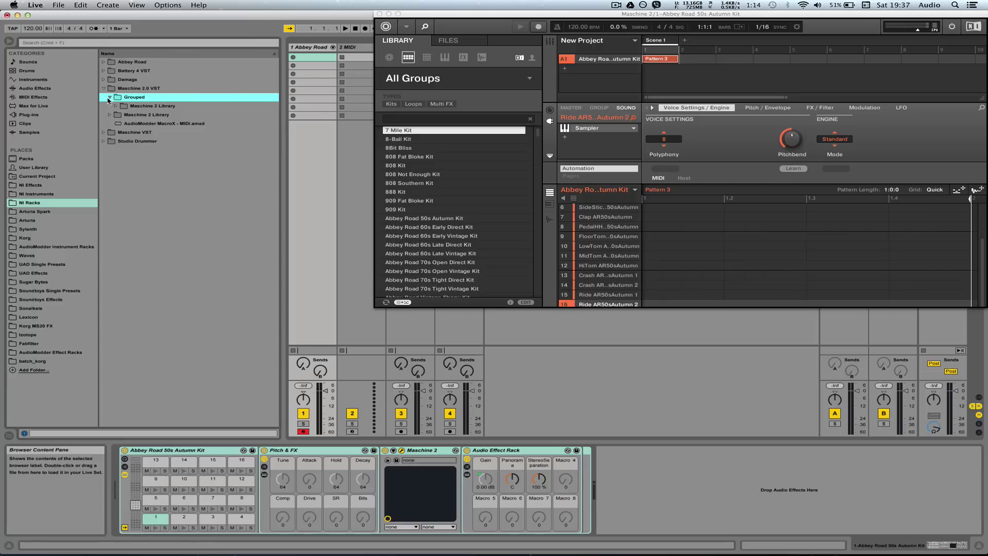
left_click(110, 97)
left_click(140, 107)
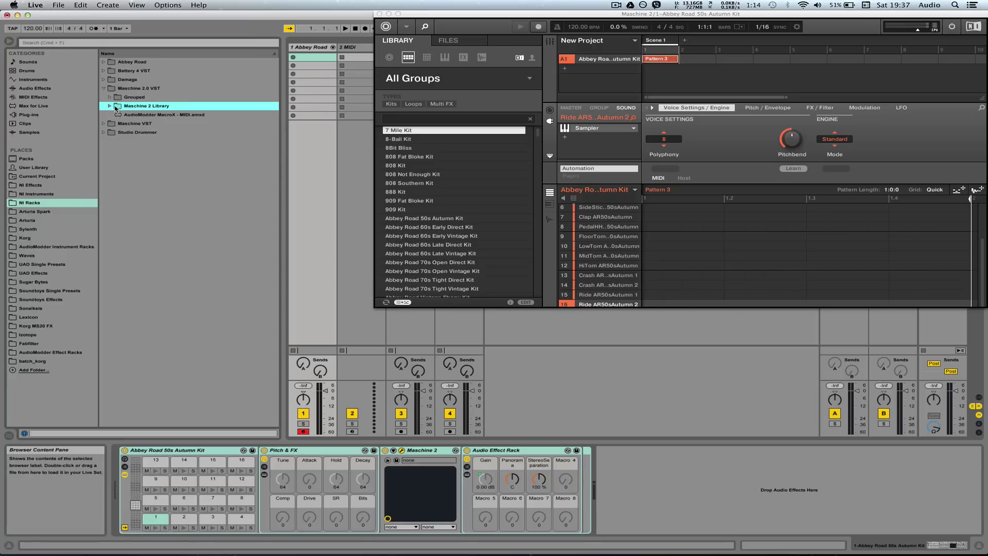
left_click(216, 452)
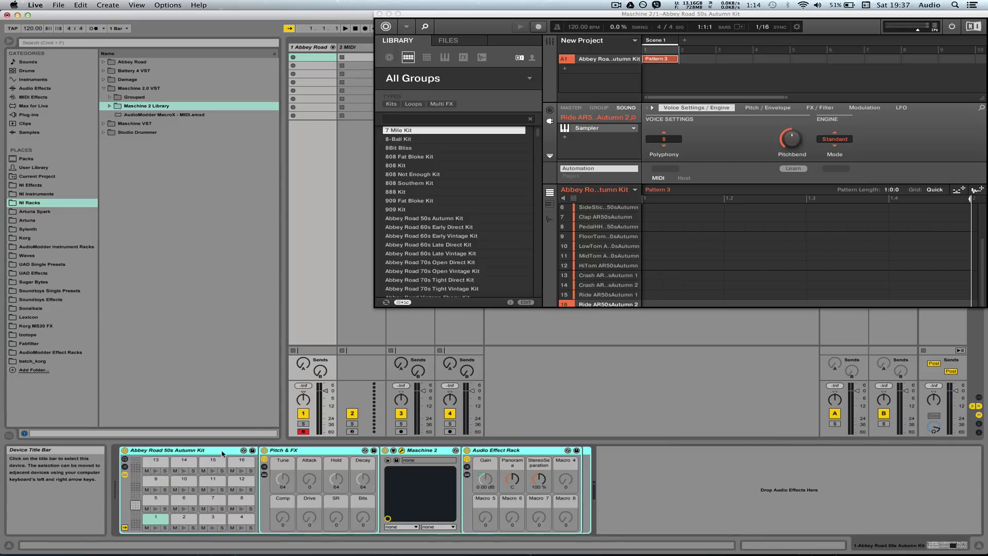
key("Right")
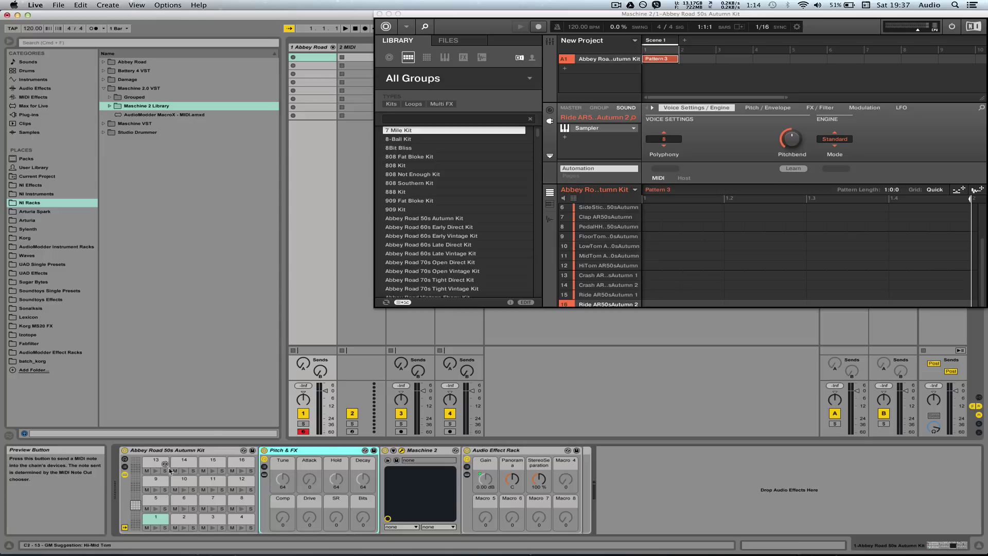
key("Left")
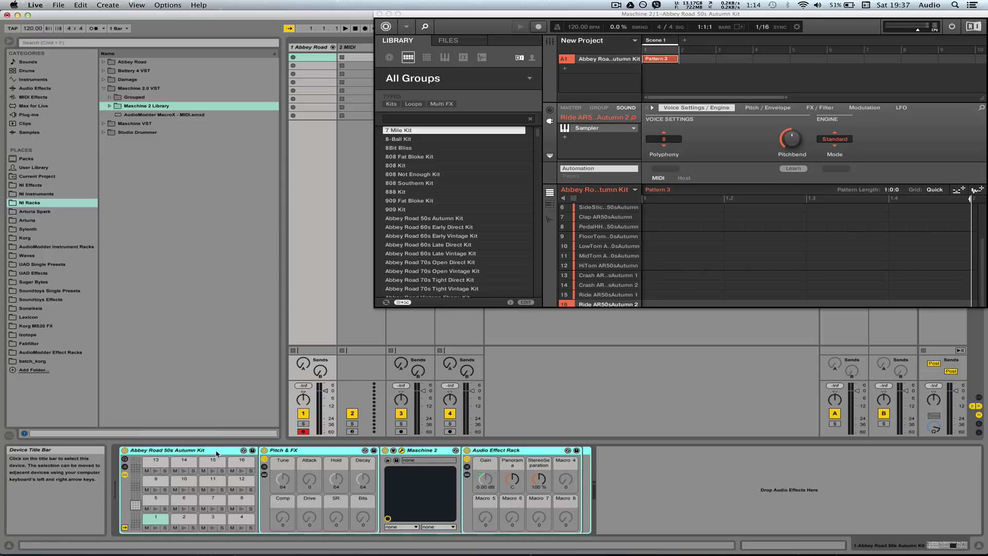
- Drag AudioModder MacroX - MIDI.amxd to the start of the kit's device chain
left_click(160, 115)
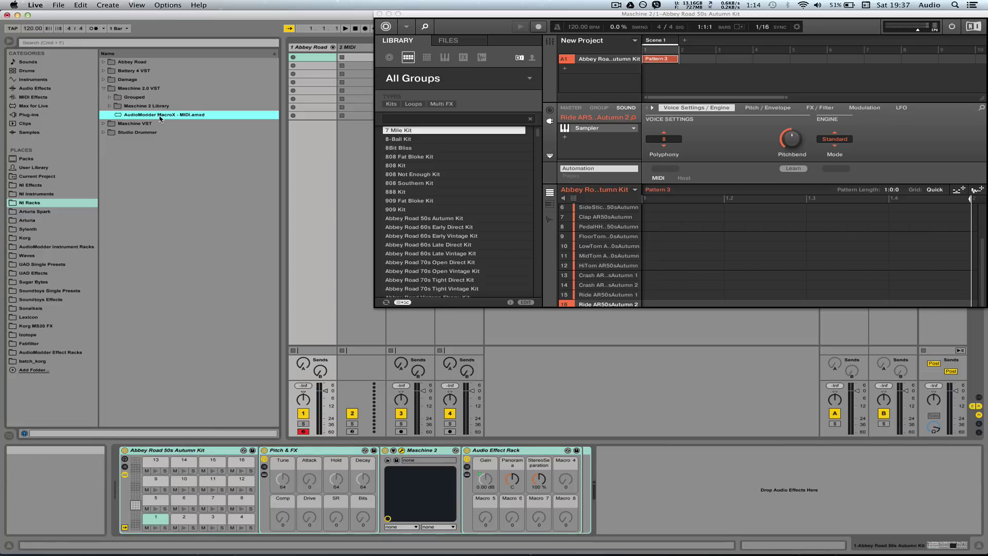
left_click_drag(160, 118, 119, 474)
left_click_drag(118, 474, 118, 474)
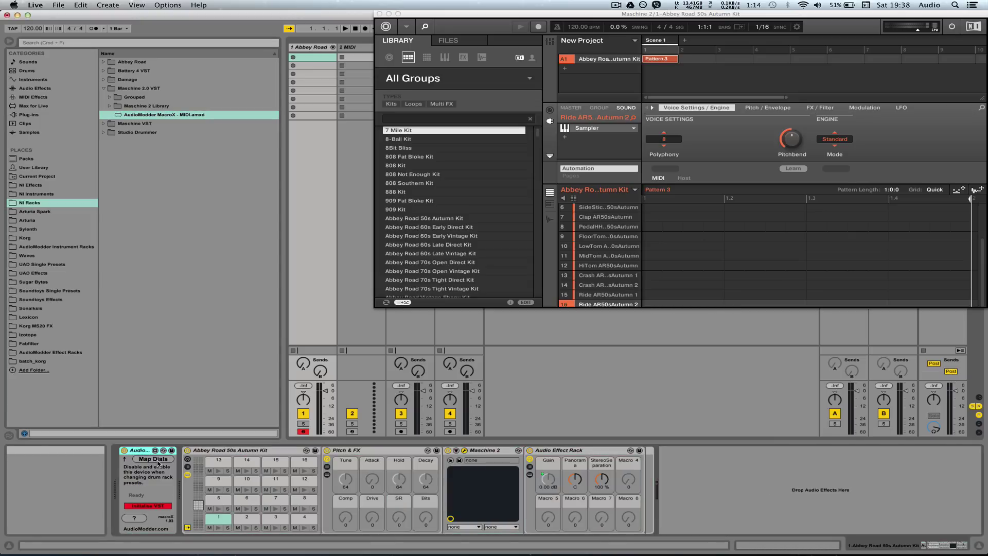
- Map the AudioModder dials to the kit's parameters so Macros are enabled
left_click(455, 451)
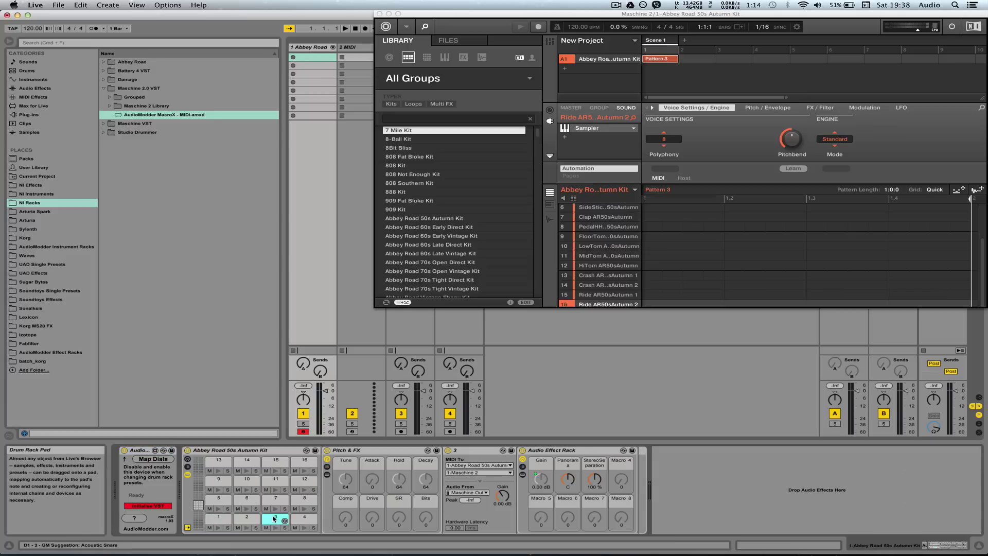
scroll(564, 473, "right", 10)
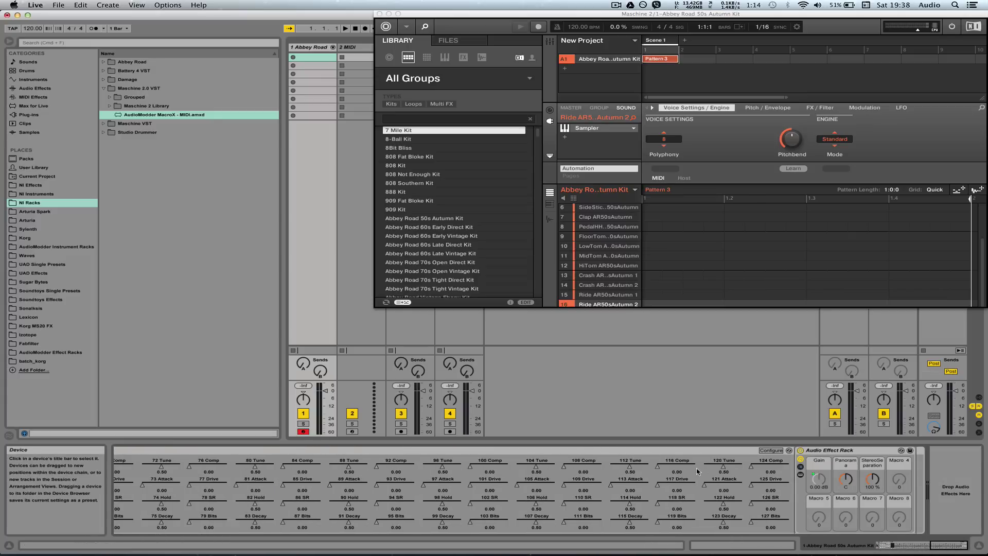
scroll(750, 471, "left", 15)
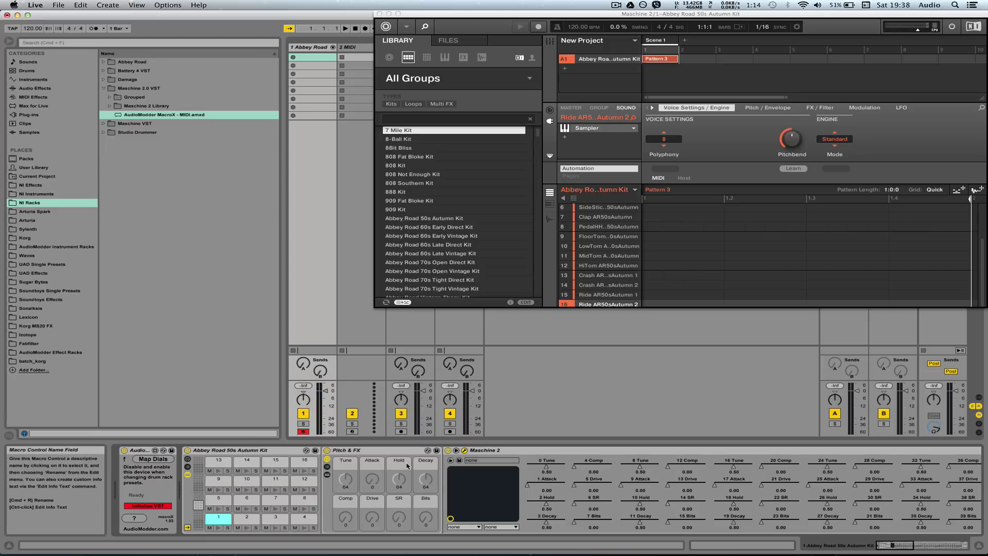
left_click(149, 461)
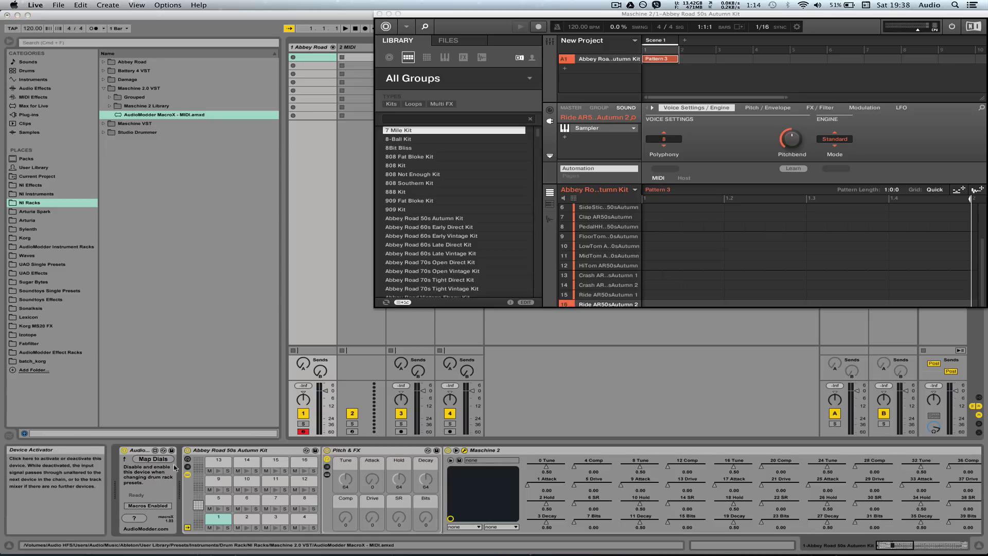
left_click(145, 455)
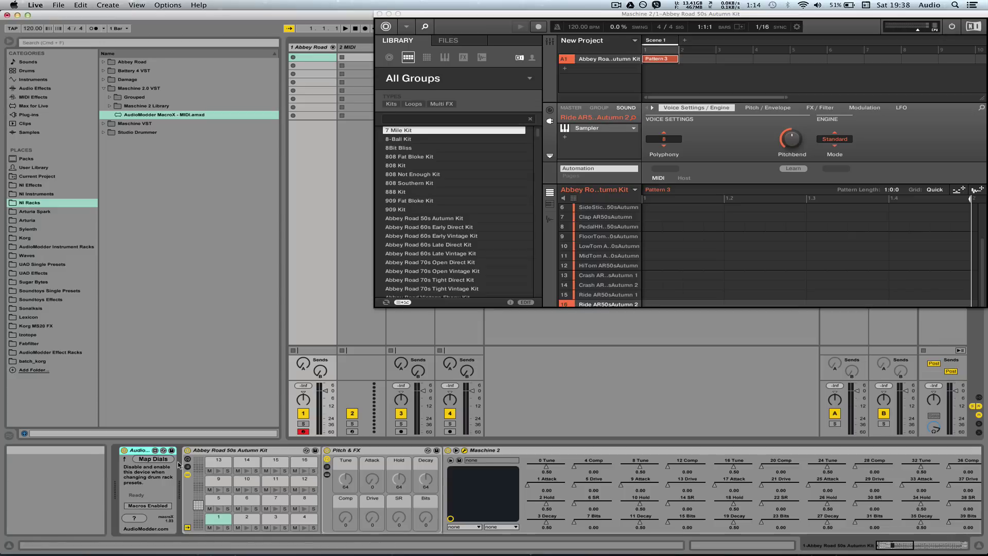
- Raise the Pitch & FX Tune macro from 64 to 86 and check pads 1 and 2's devices
left_click_drag(346, 483, 372, 456)
left_click(244, 521)
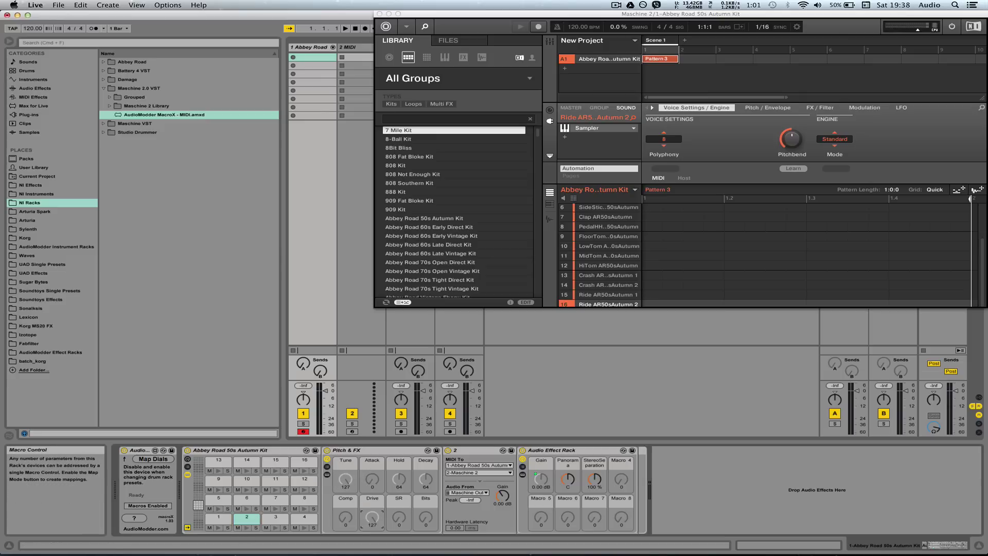
left_click(218, 519)
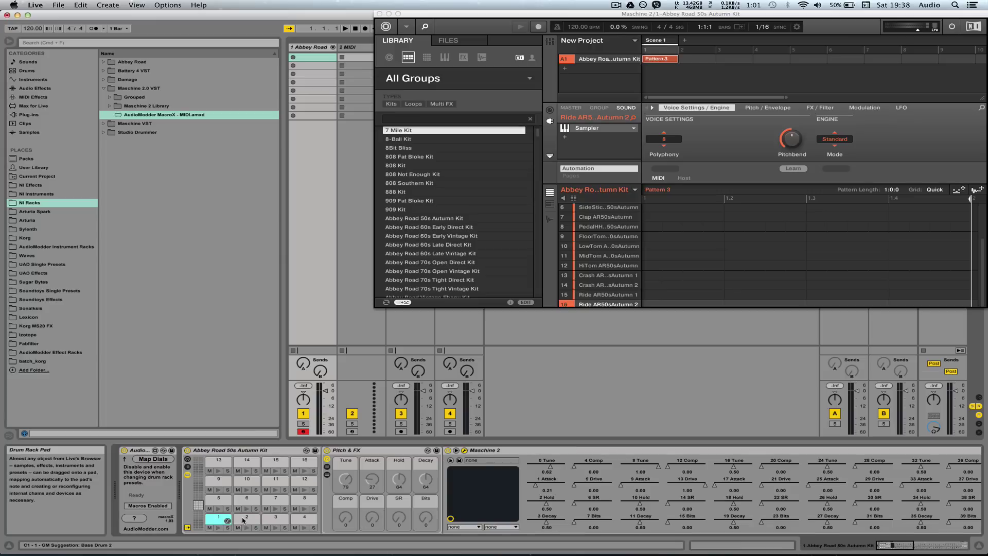
left_click(521, 452)
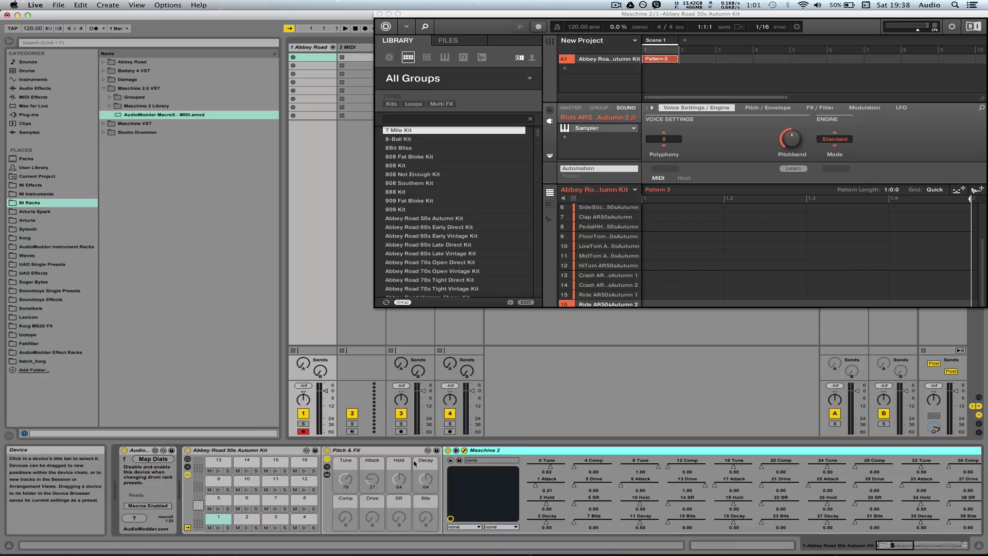
left_click(256, 458)
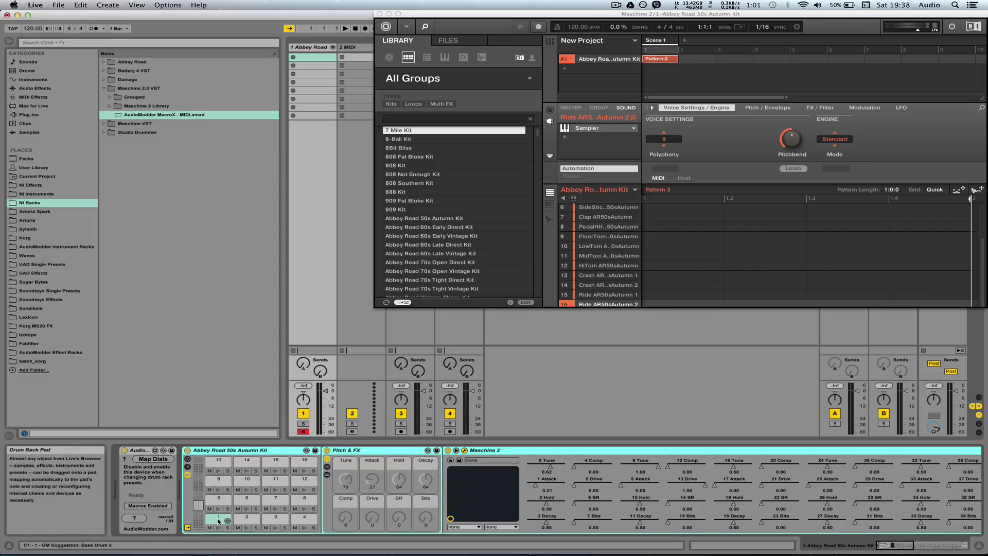
left_click(256, 520)
left_click(353, 472)
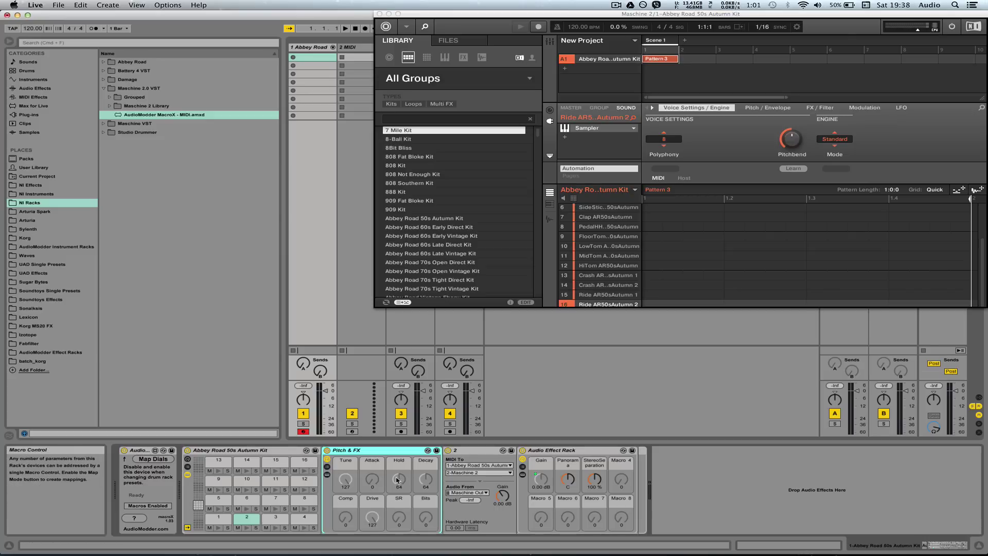
left_click(232, 451)
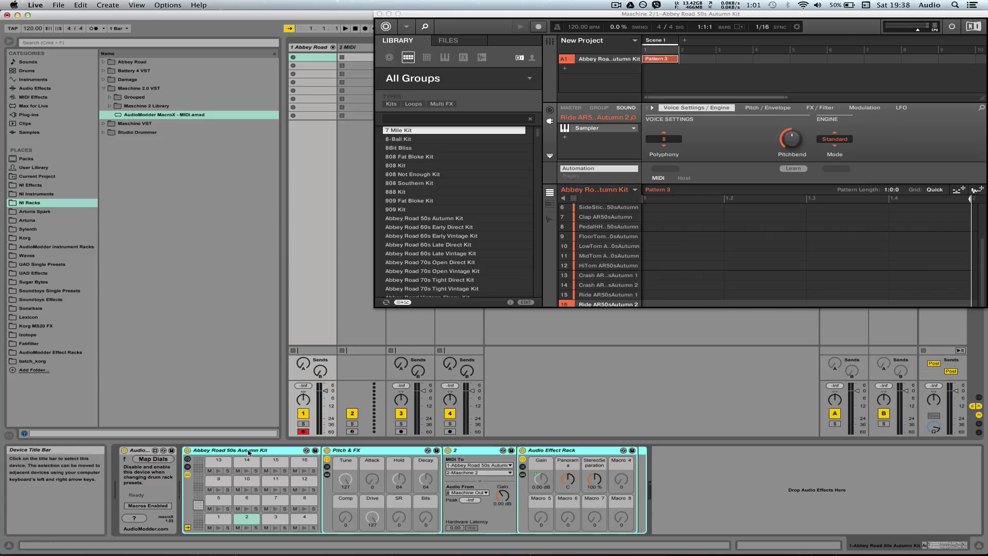